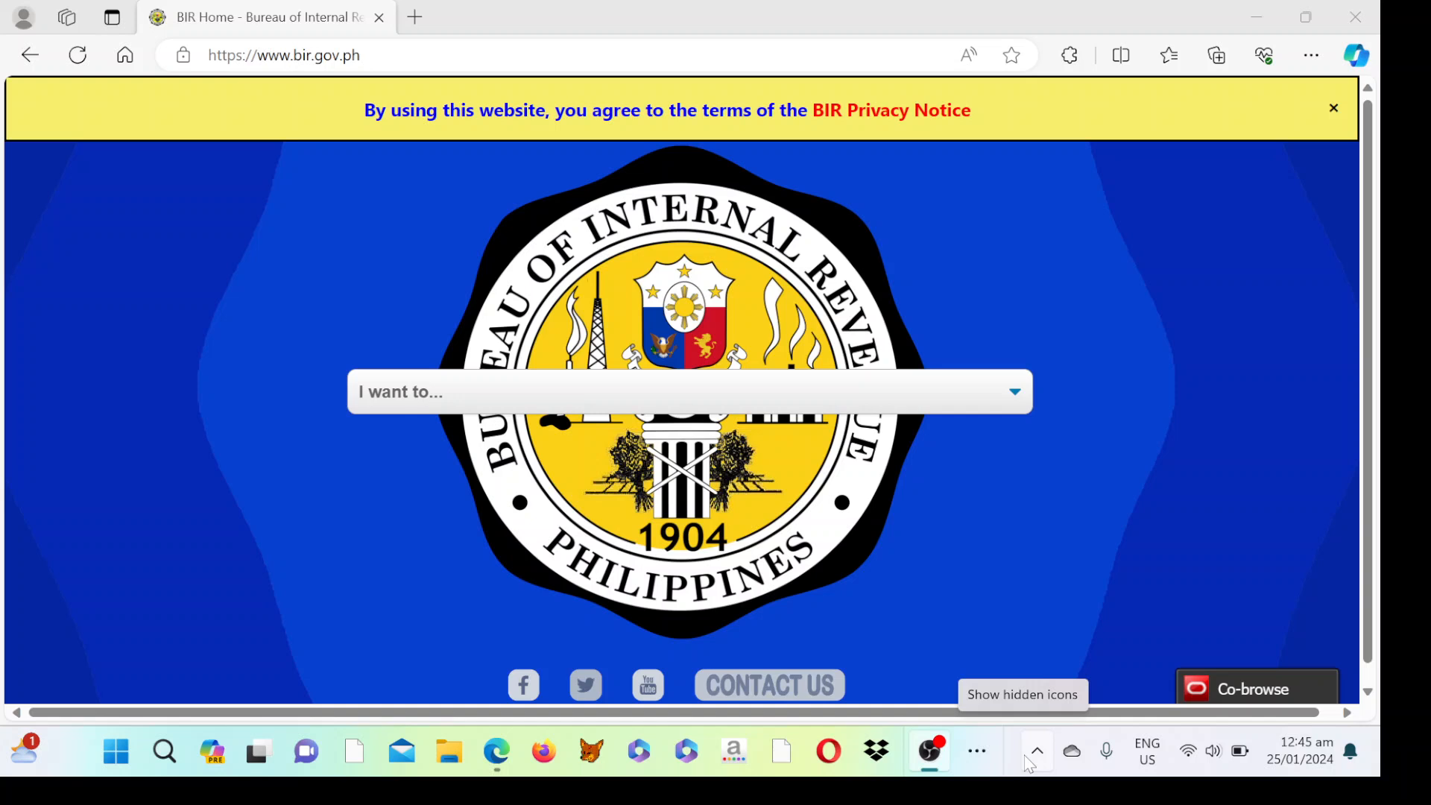
Bring the Edge window showing bir.gov.ph and its 'I want to...' menu to the front.
left_click(486, 759)
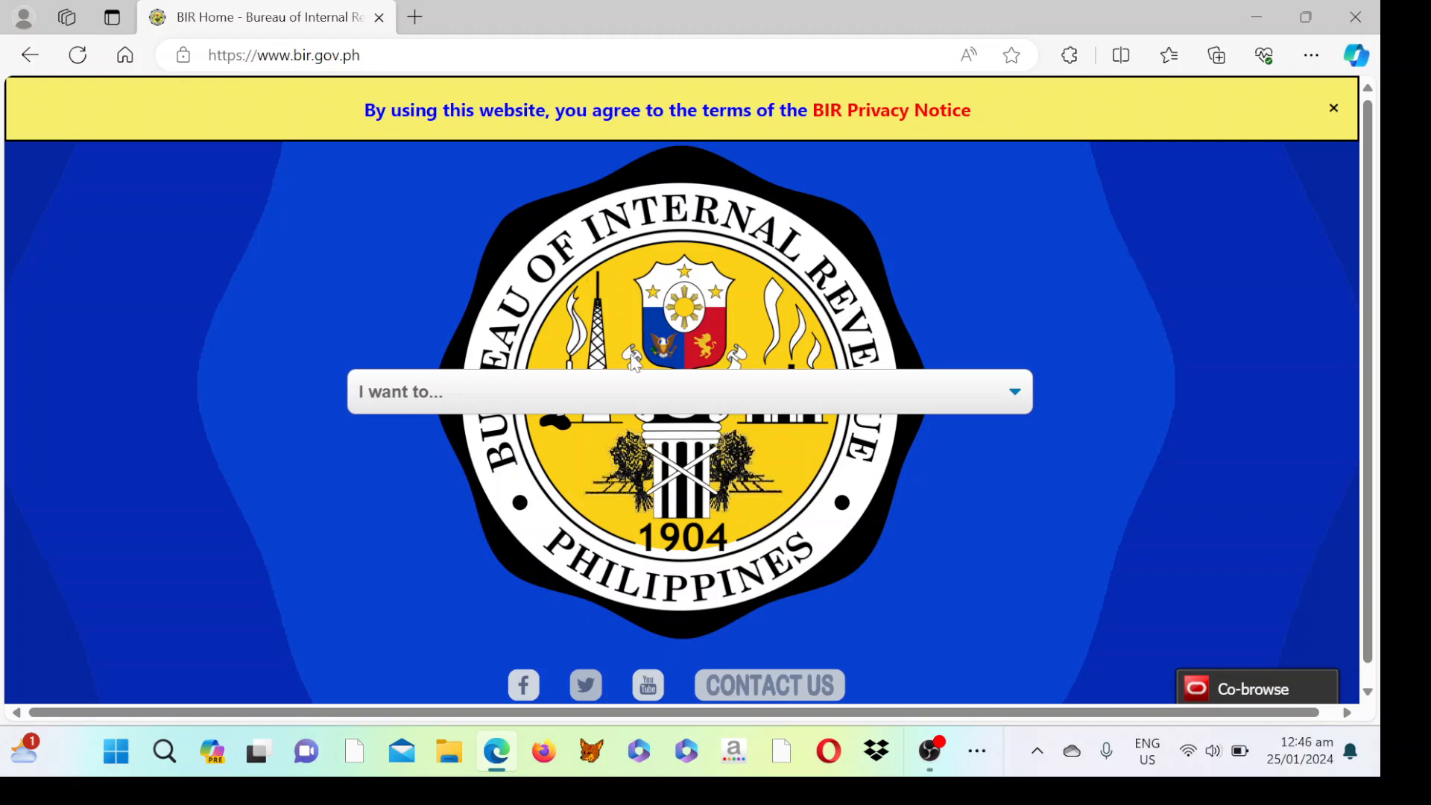
Go to the BIR home page and download ebirforms_package-v7.9.4.2.zip (11.4 MB).
left_click(586, 392)
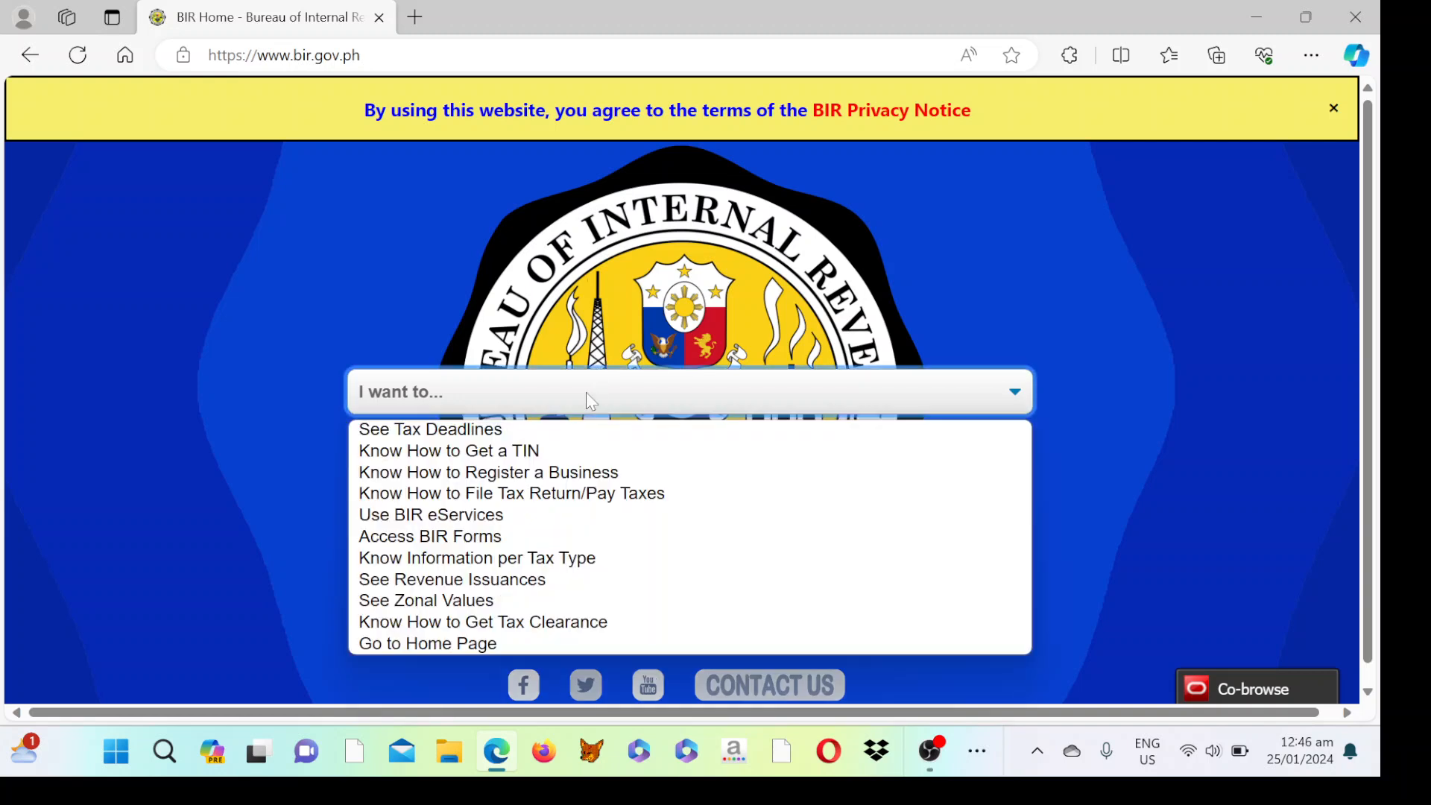
left_click(450, 645)
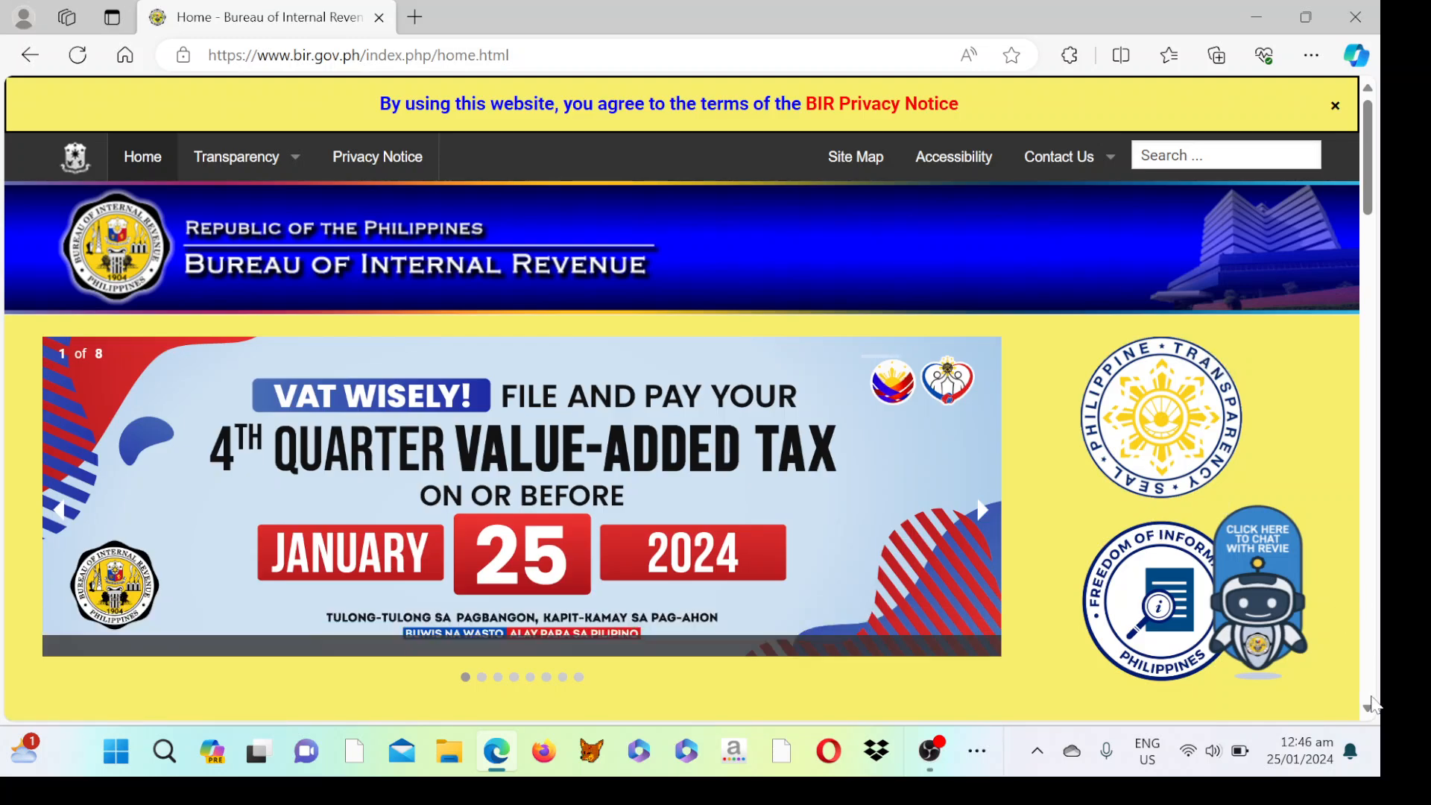
left_click(1369, 710)
left_click(1369, 710)
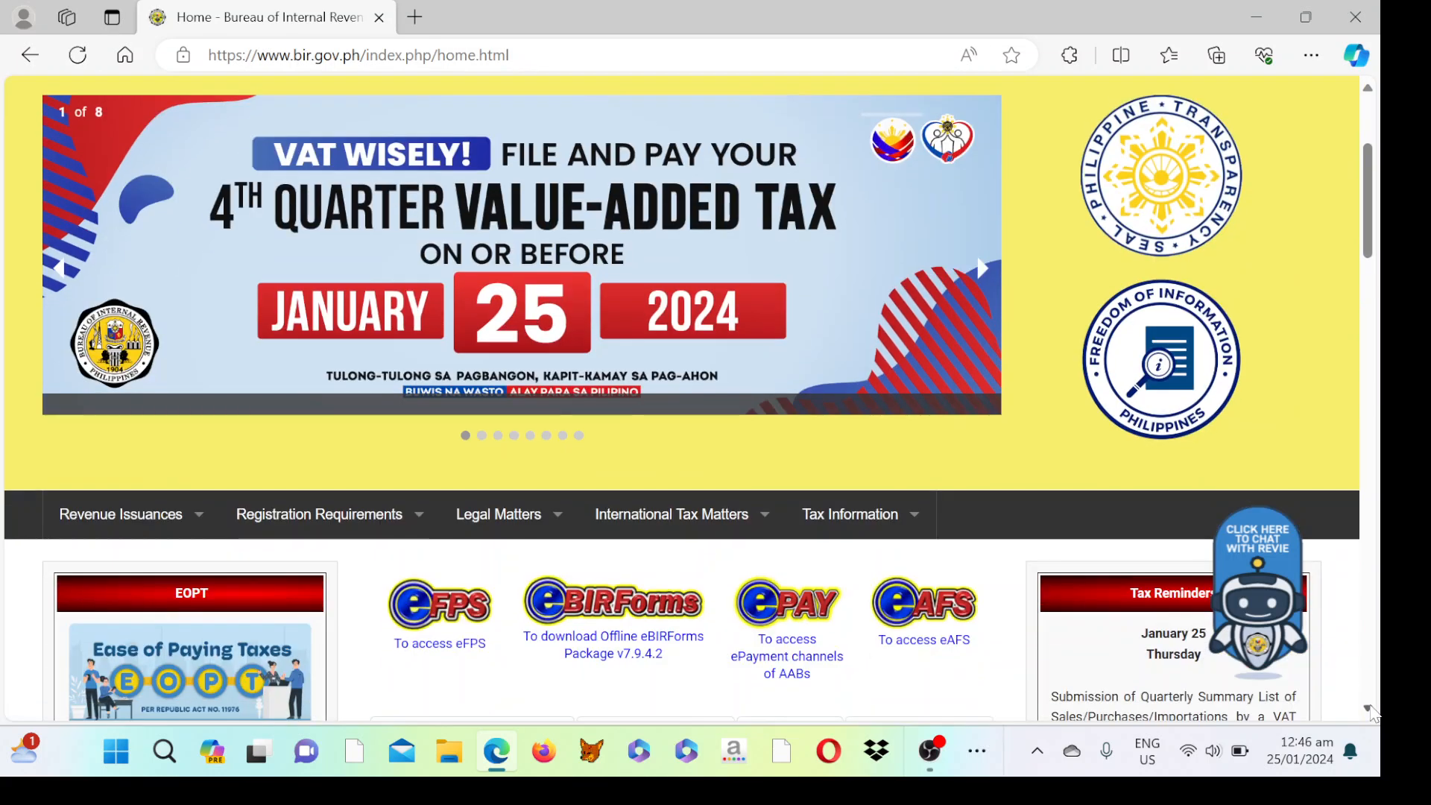
left_click(1370, 709)
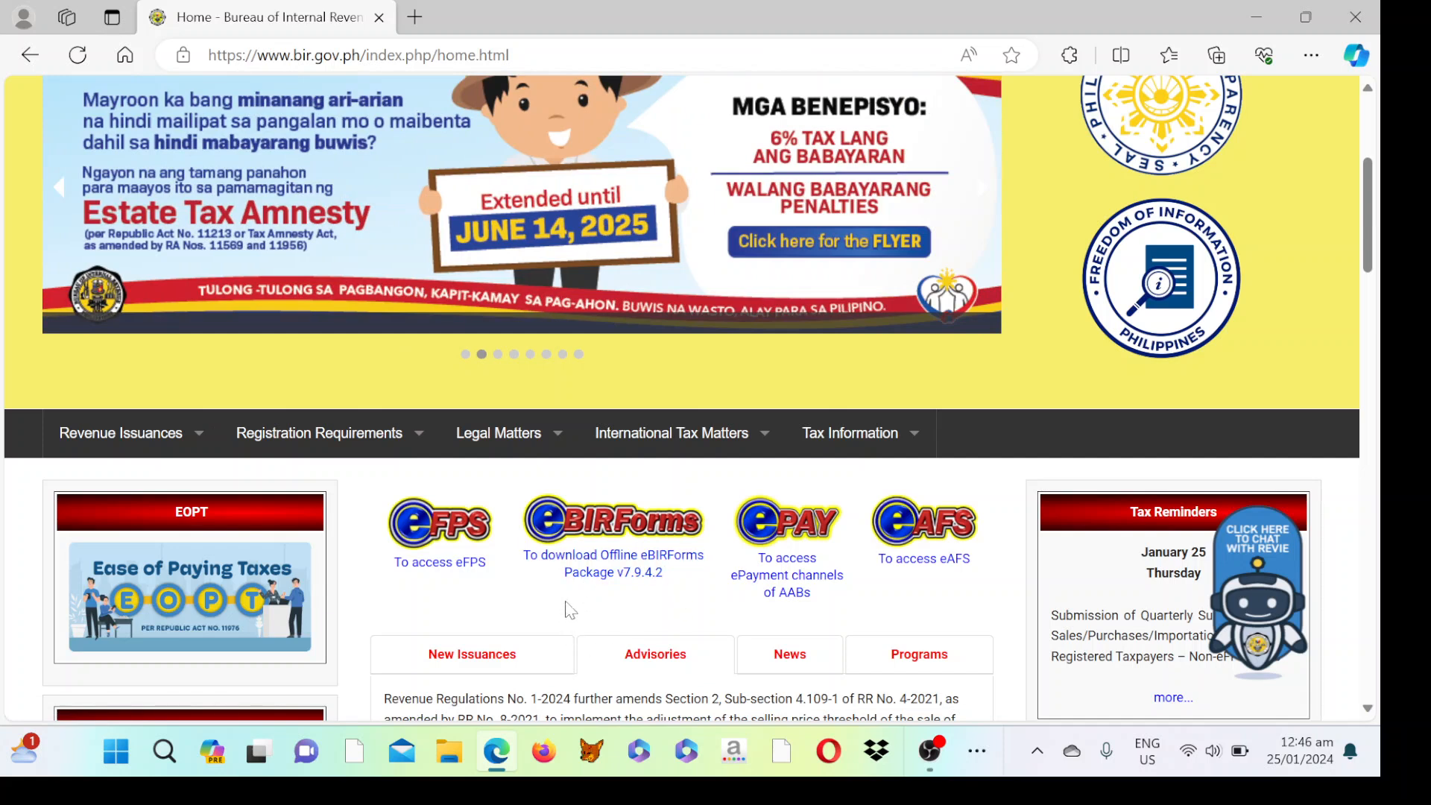
left_click(600, 566)
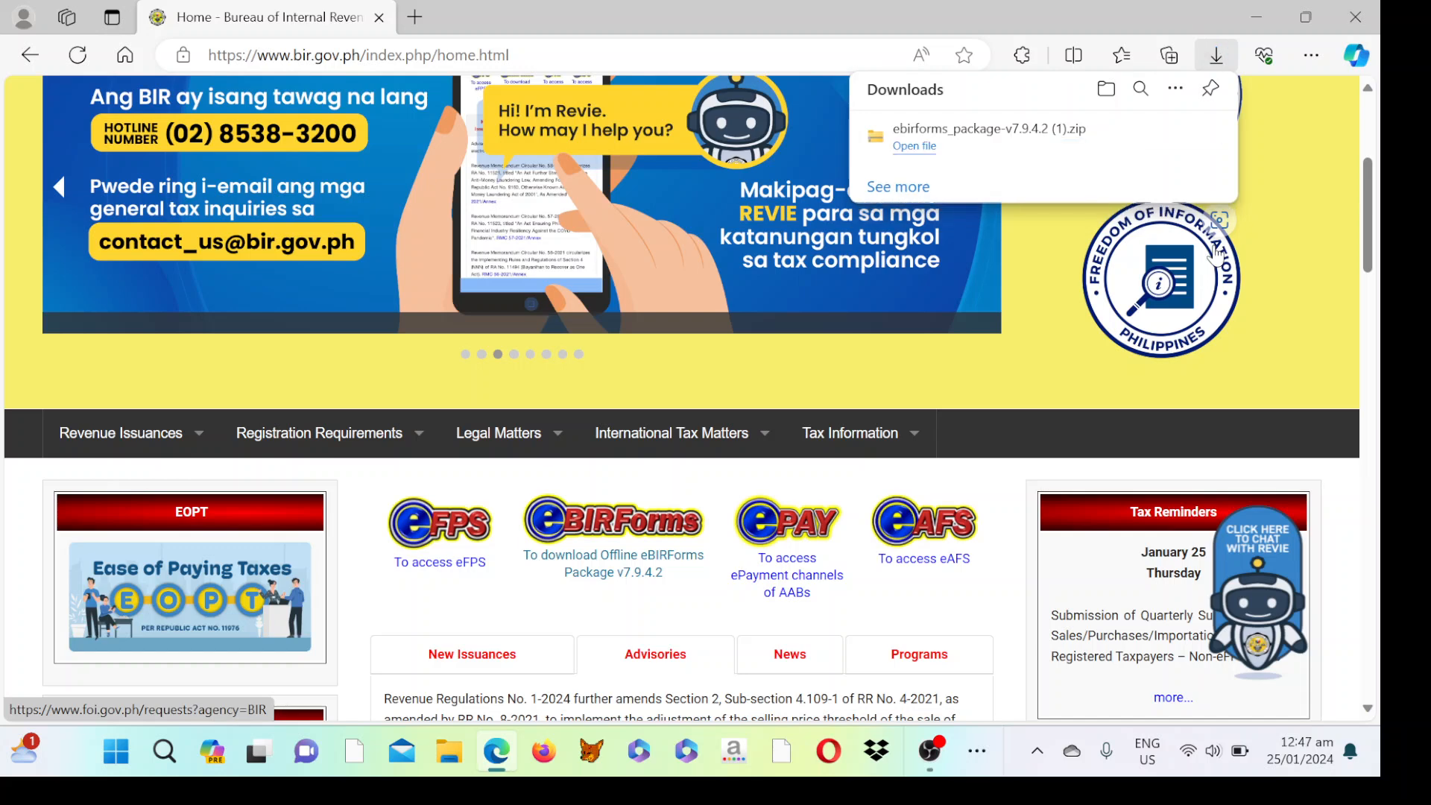
Extract the downloaded eBIRForms zip to its suggested folder, exposing the v7.9.4.2 setup application.
left_click(915, 153)
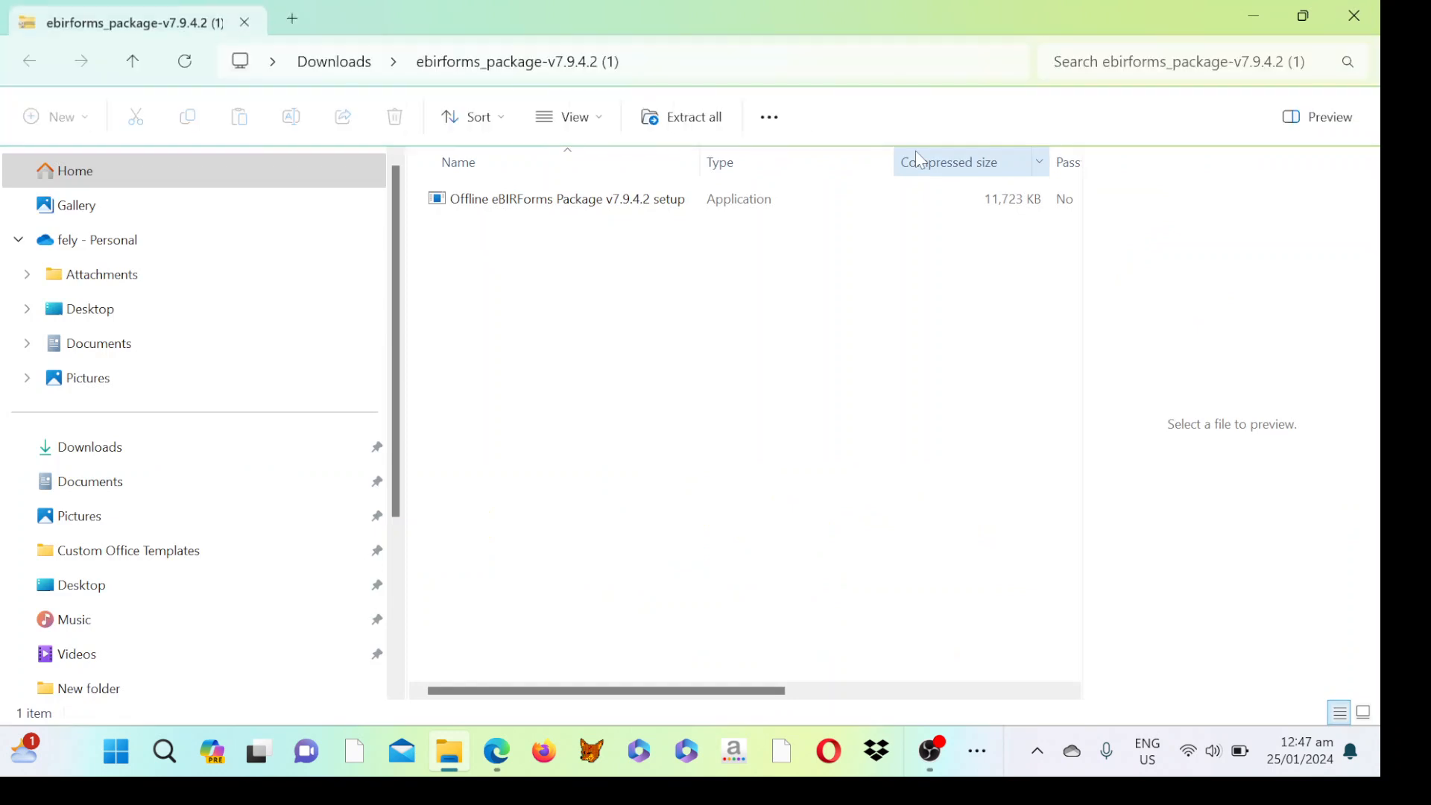
left_click(572, 213)
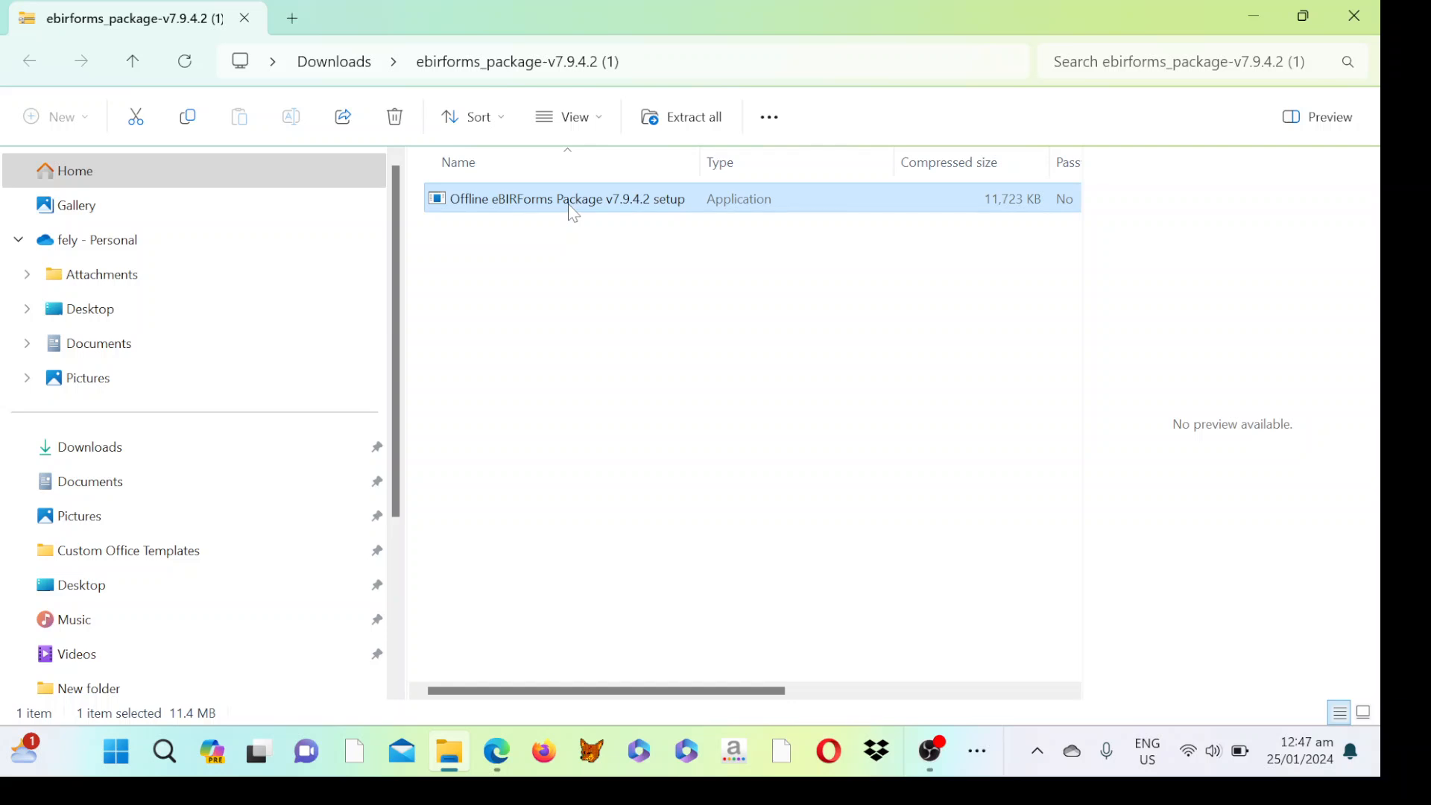
left_click(689, 127)
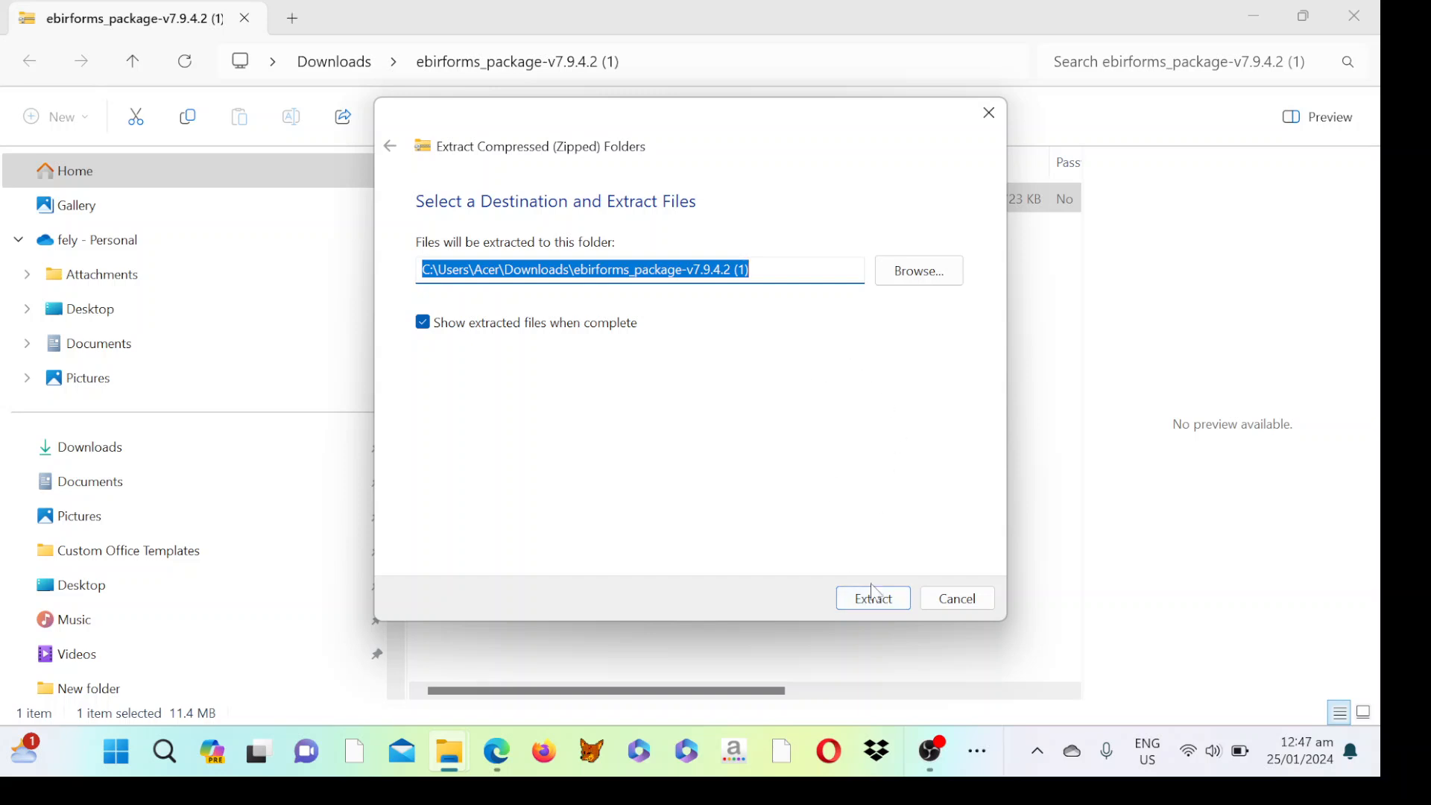
left_click(874, 600)
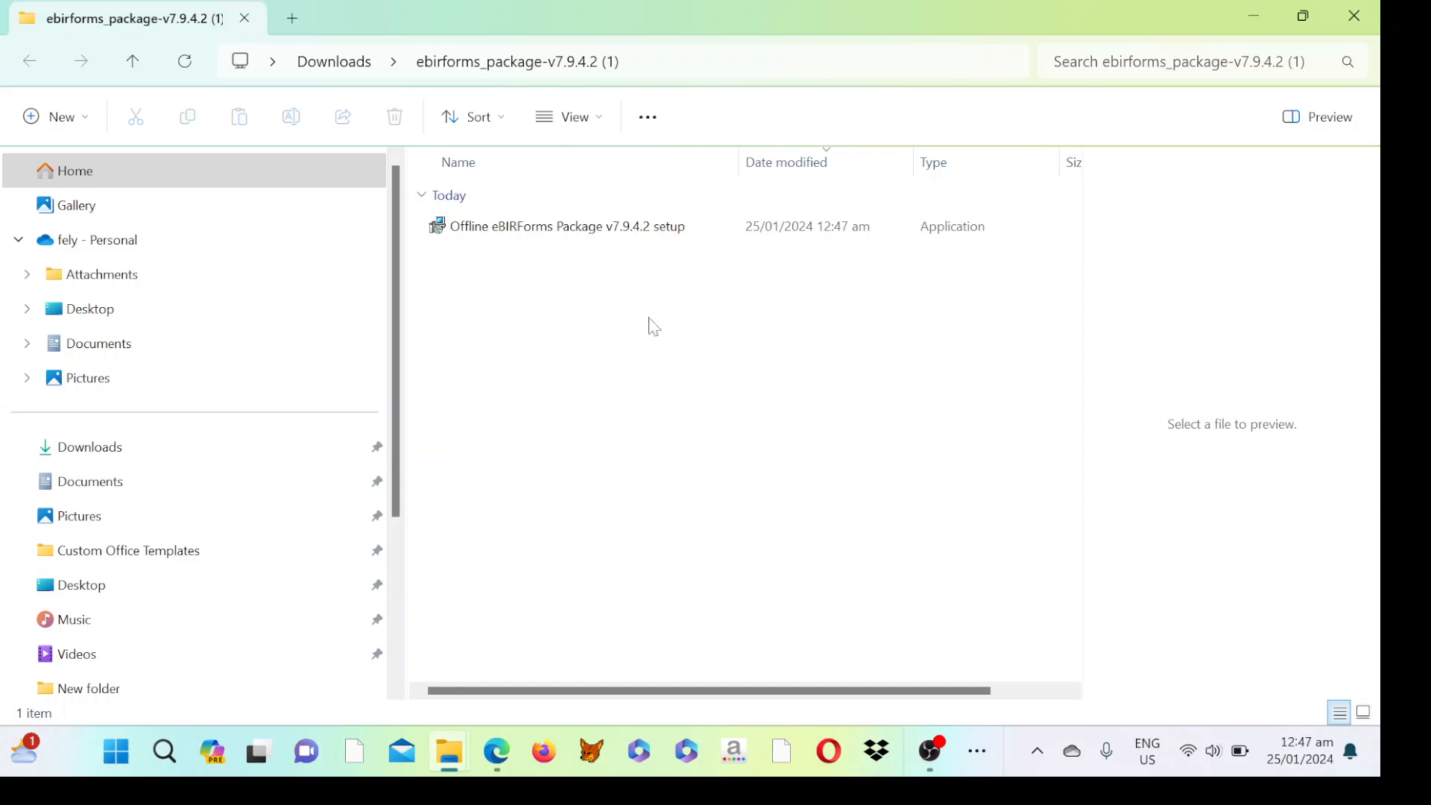
Launch the eBIRForms setup and override SmartScreen's block and unverified-app warning to install anyway.
double_click(573, 231)
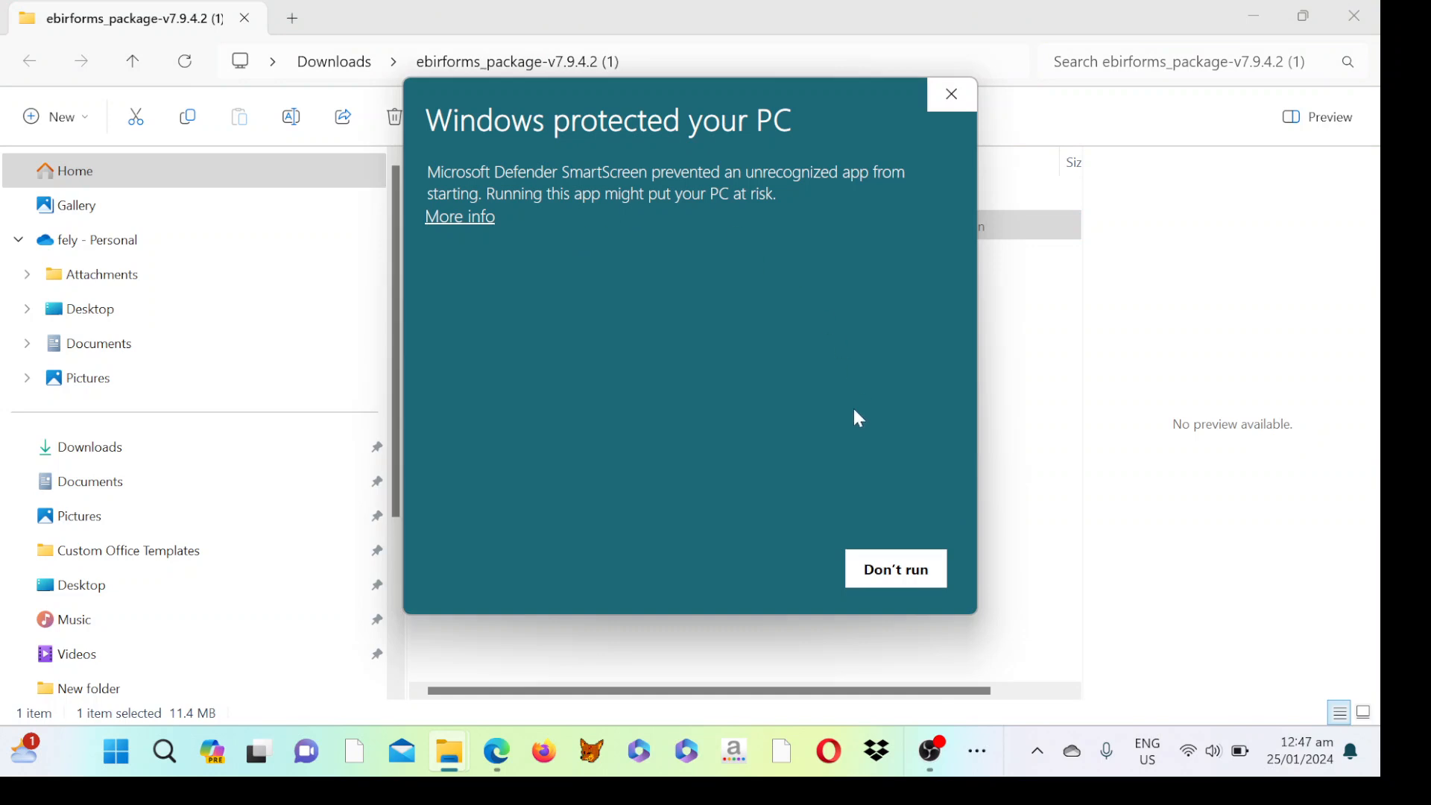
left_click(471, 218)
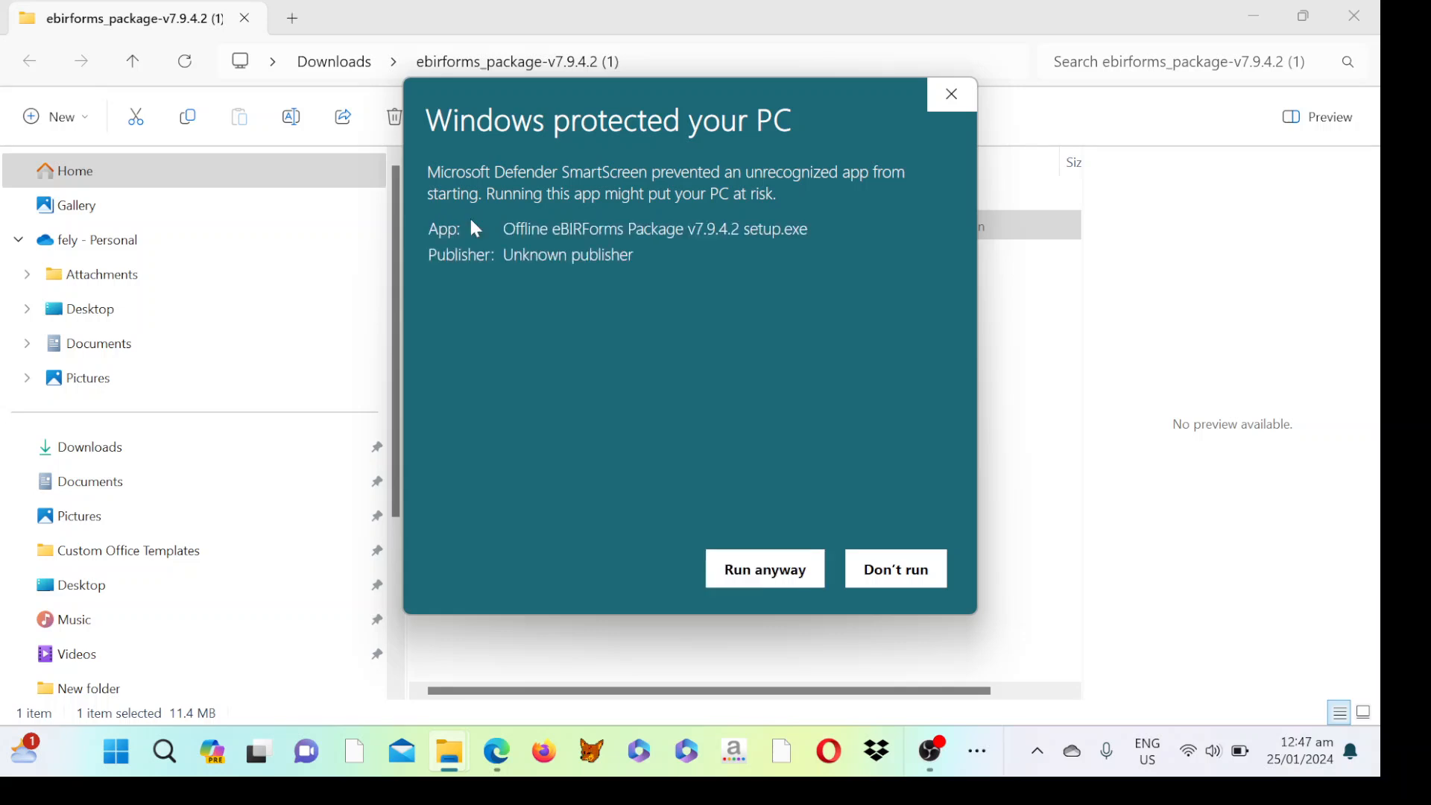
left_click(761, 571)
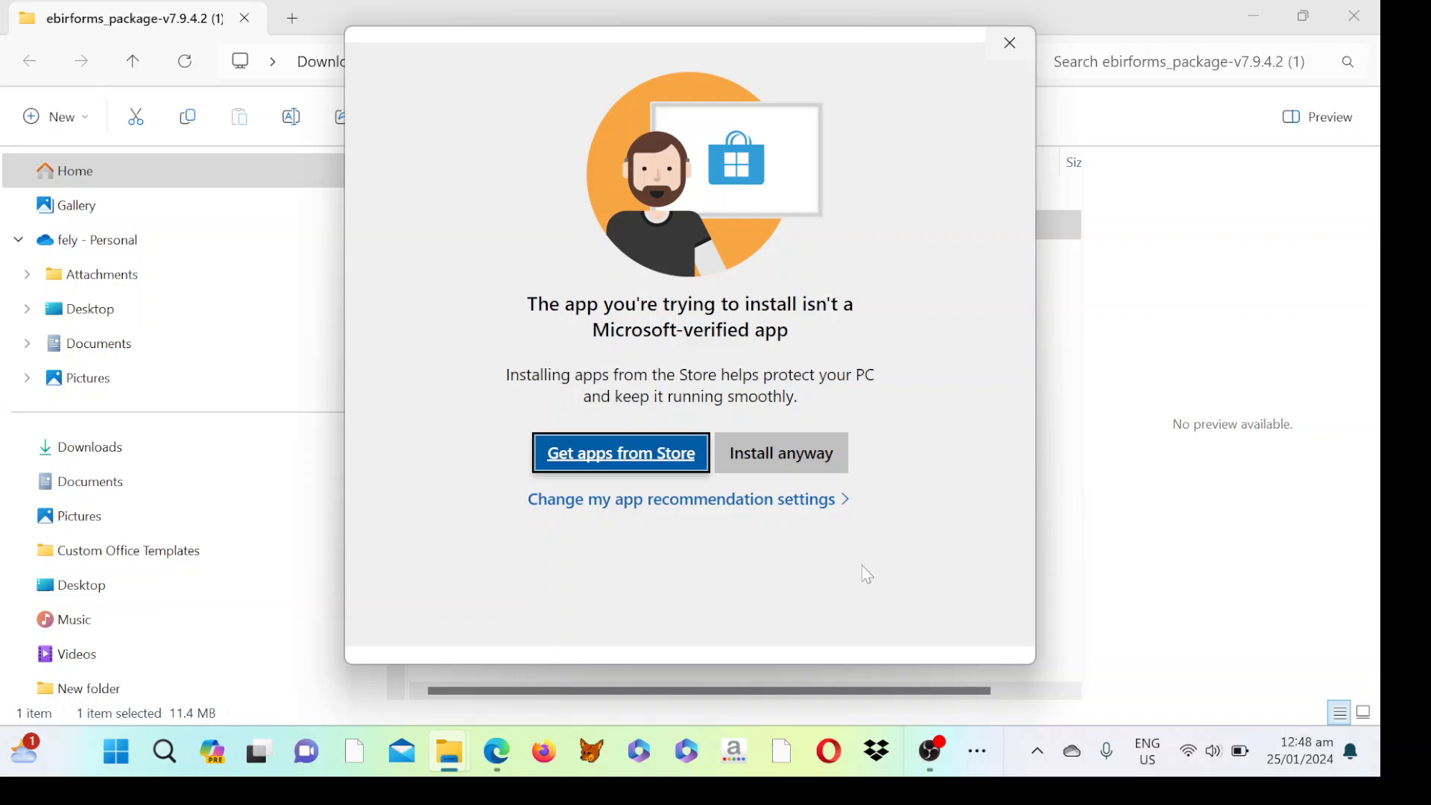
left_click(768, 474)
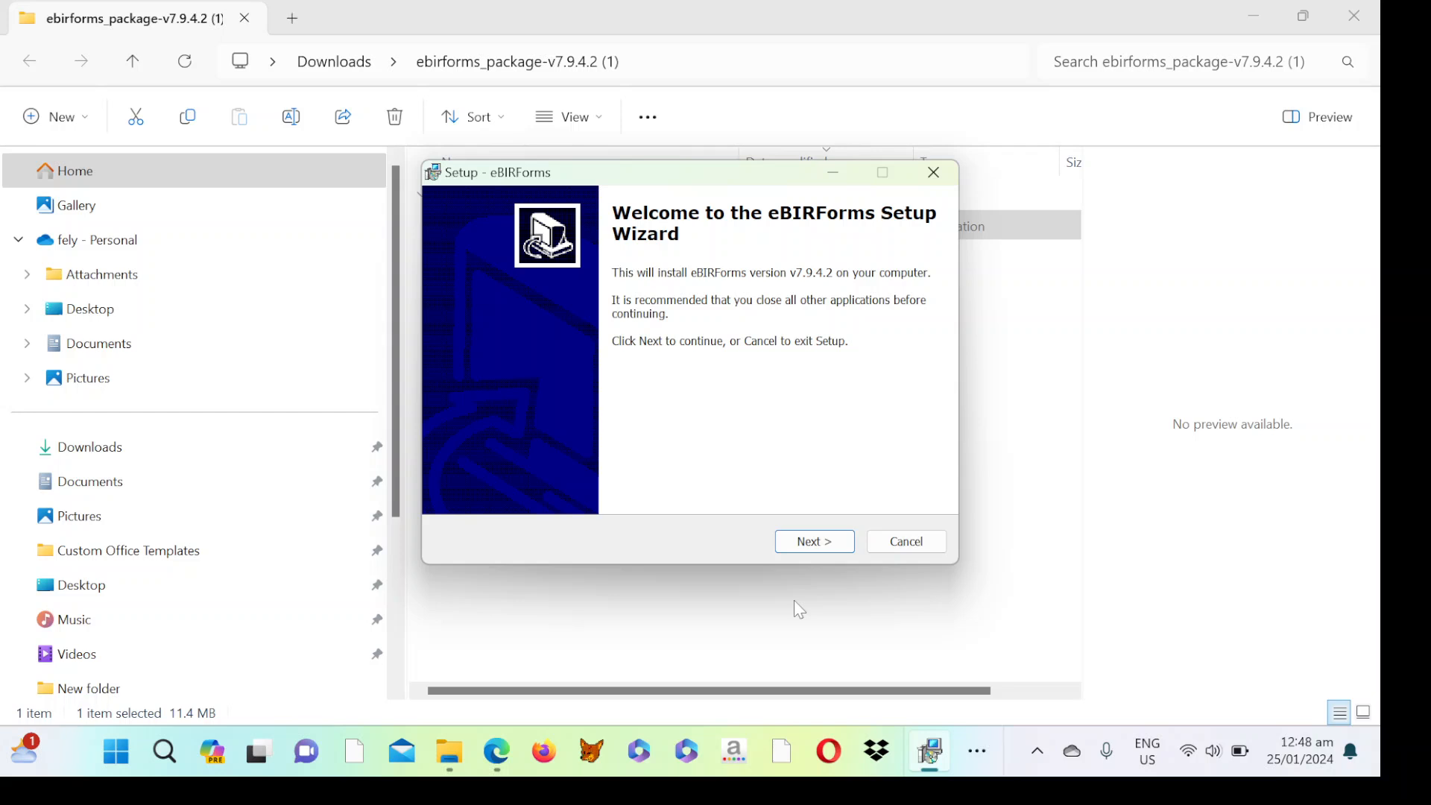
Close the Word tax-types document and return to the eBIRForms setup window.
left_click(994, 762)
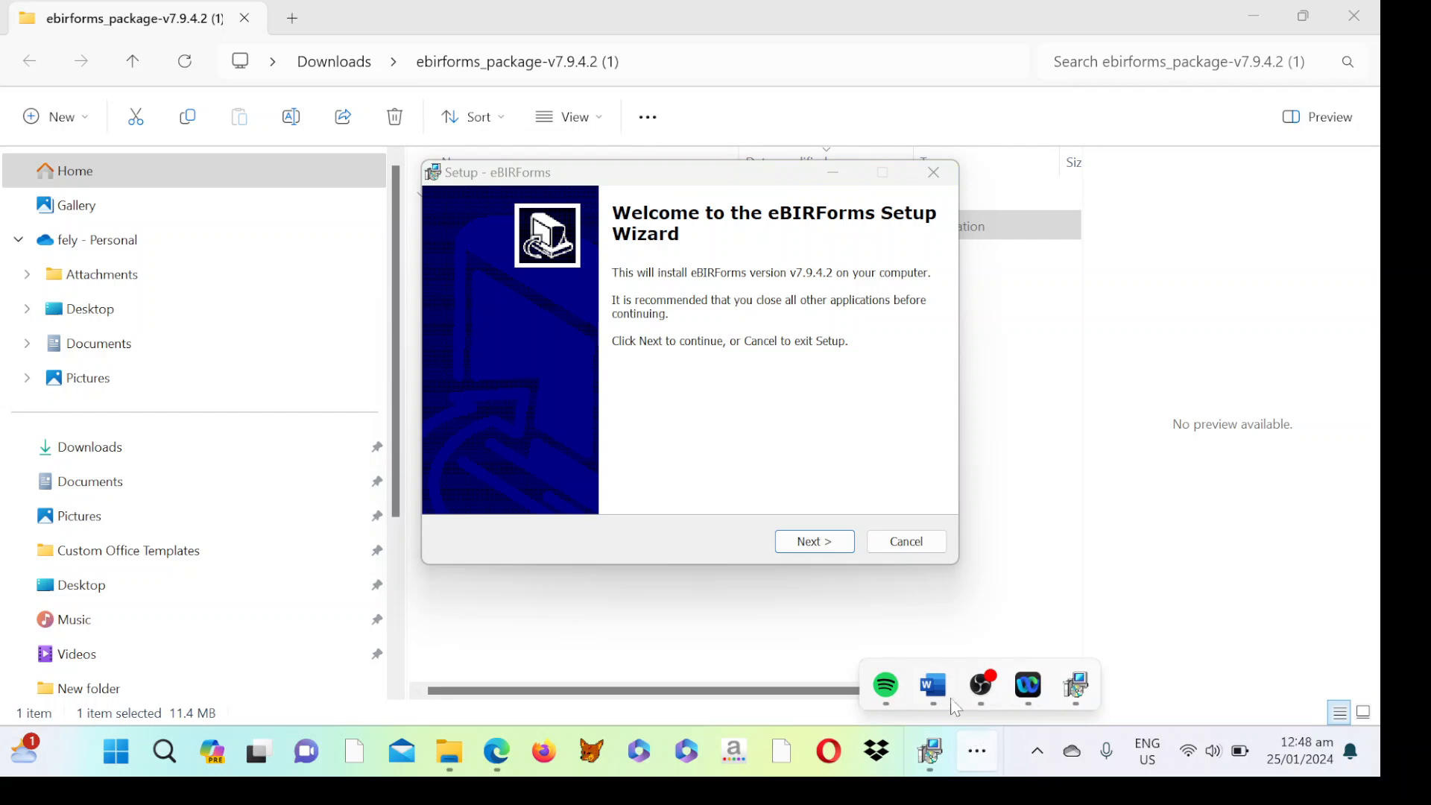
left_click(936, 687)
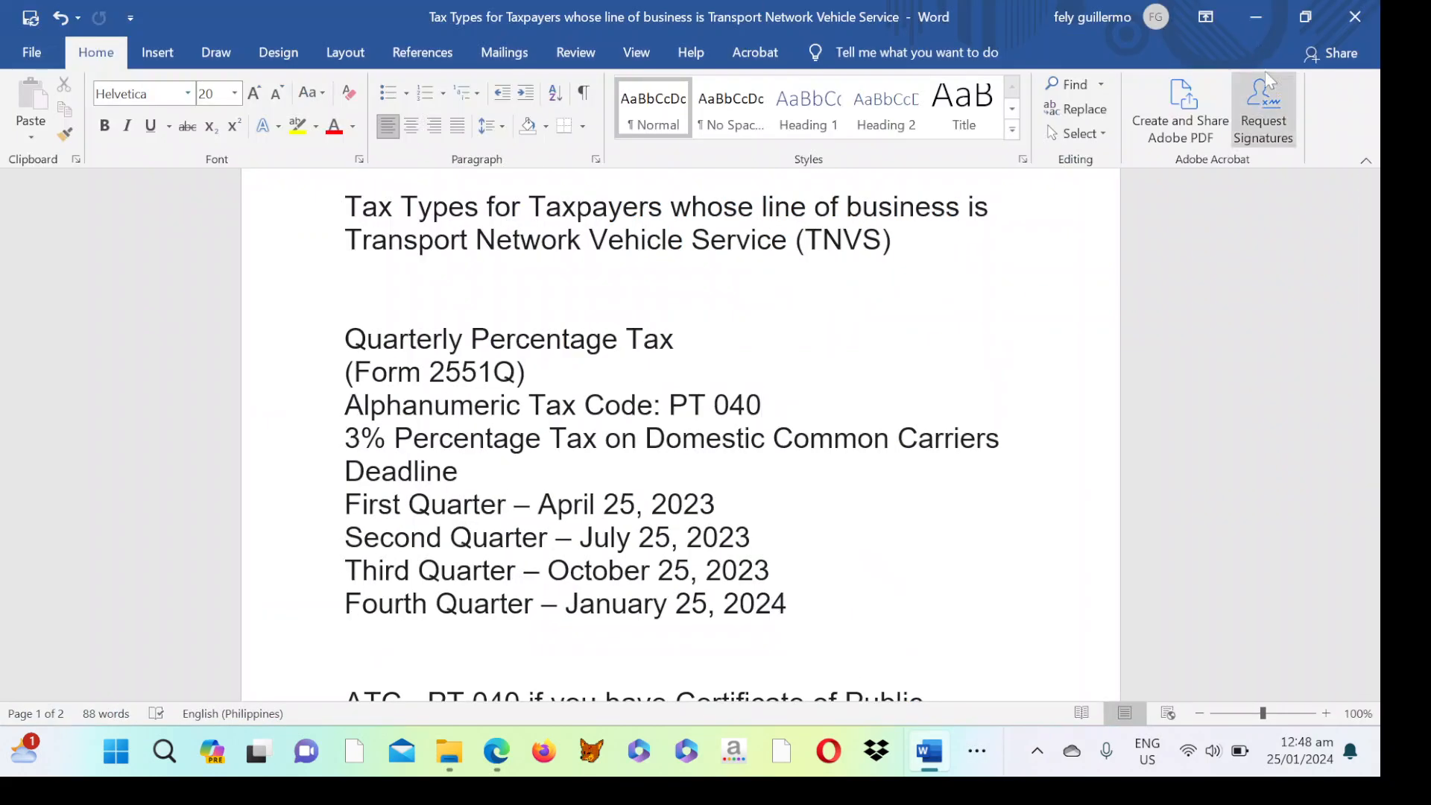
left_click(1365, 18)
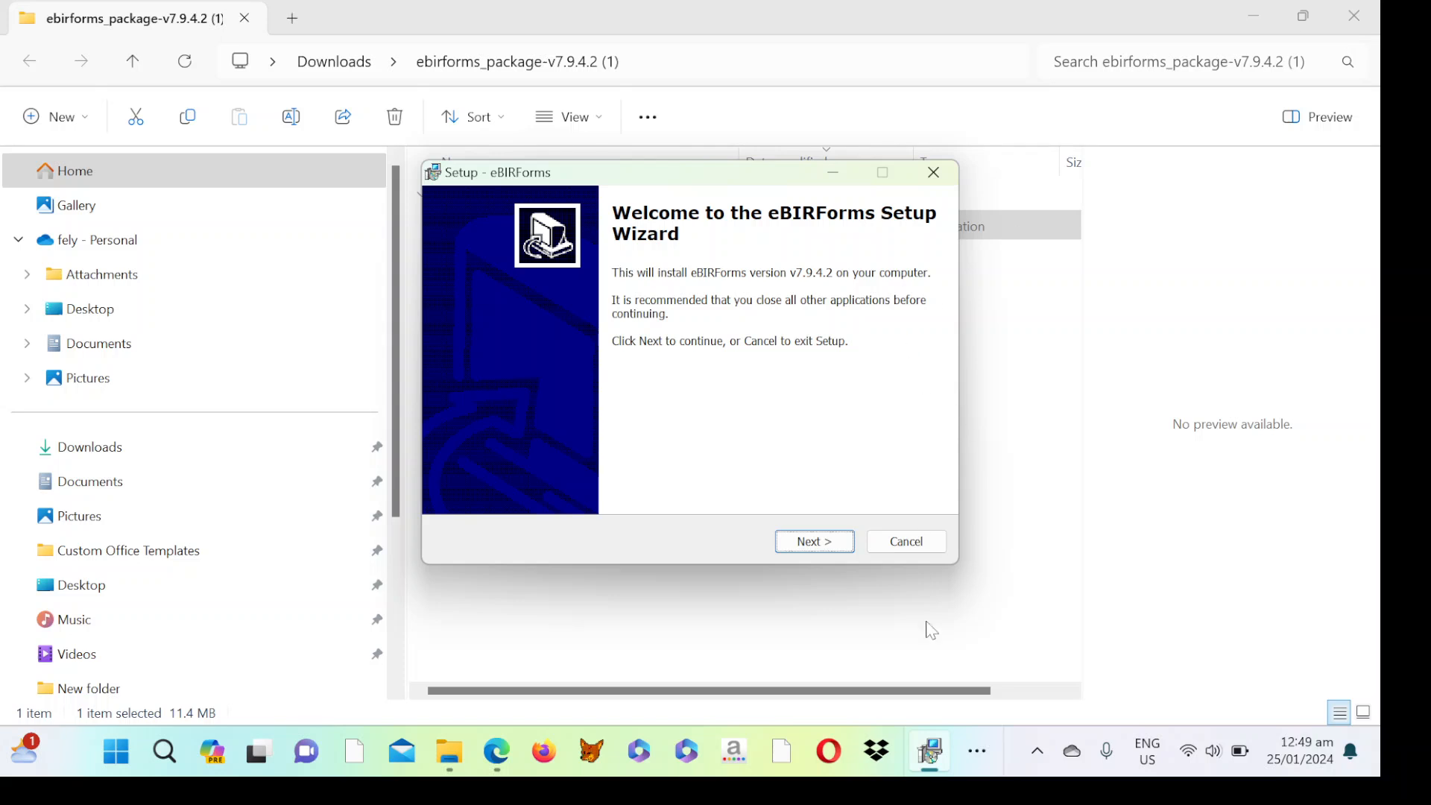
left_click(976, 751)
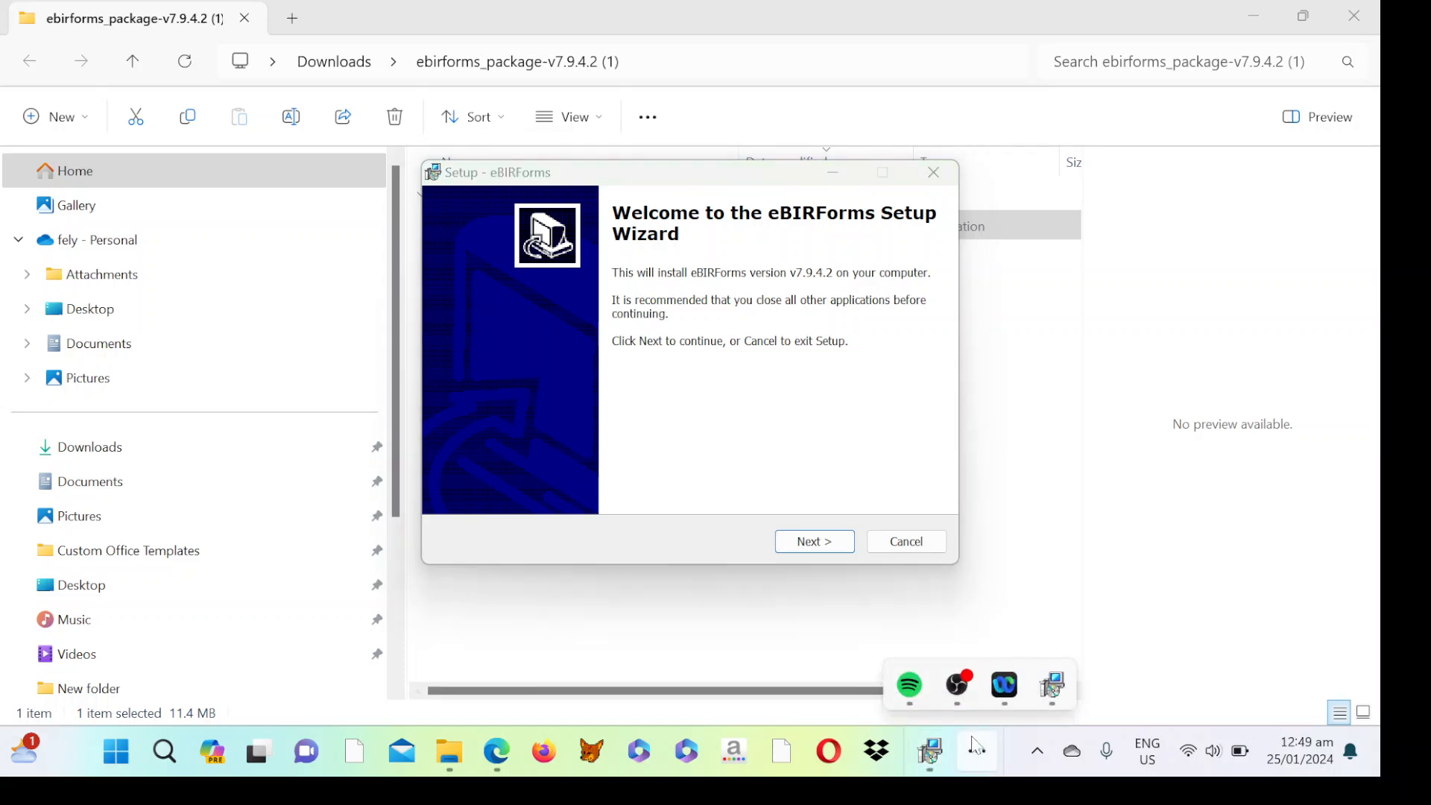
Install eBIRForms to C:\eBIRFormsV7.9.4.2, correcting the proposed V7.9.4.1 folder path, with default Start Menu folder.
mouse_move(1003, 708)
left_click(813, 542)
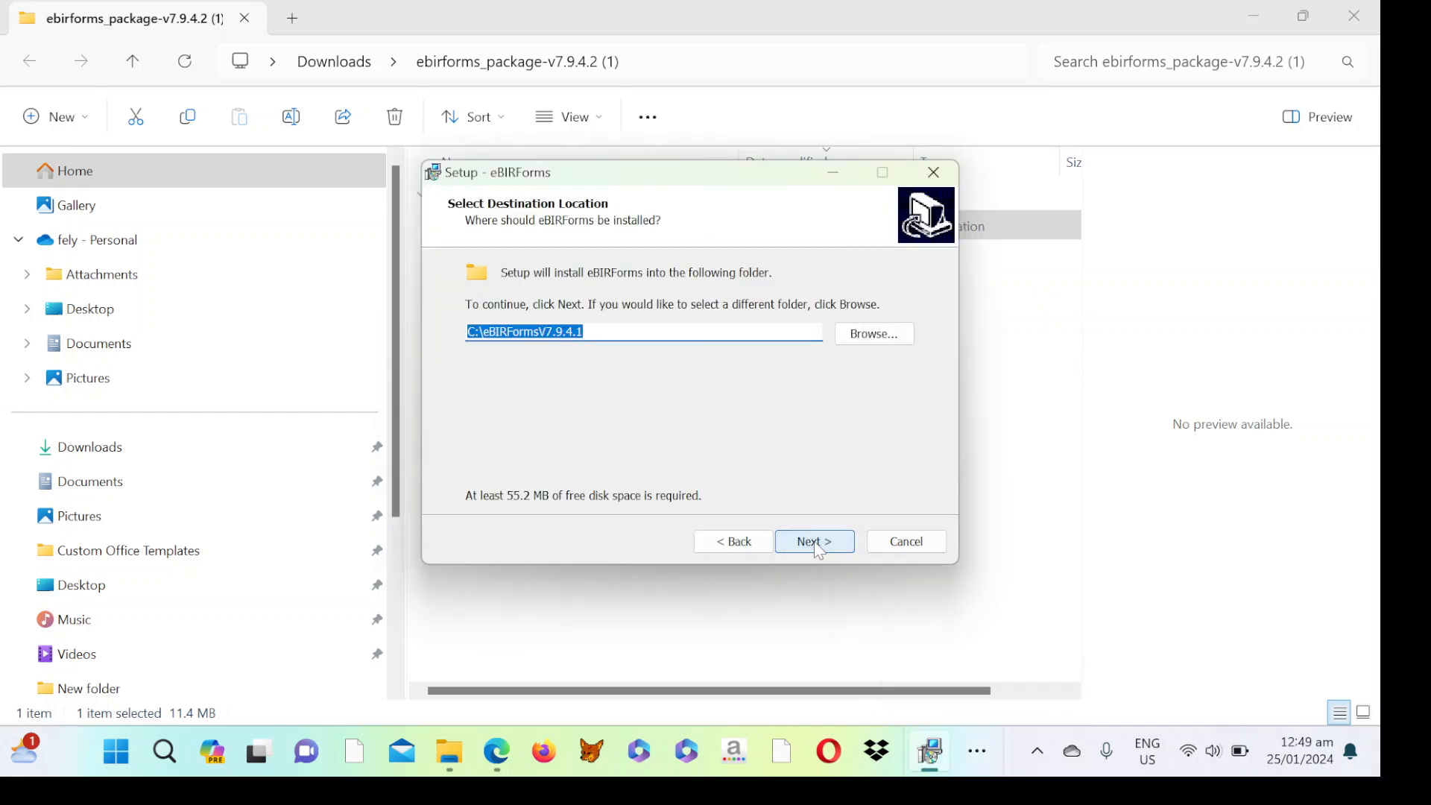
left_click(586, 333)
key("BackSpace")
type("2")
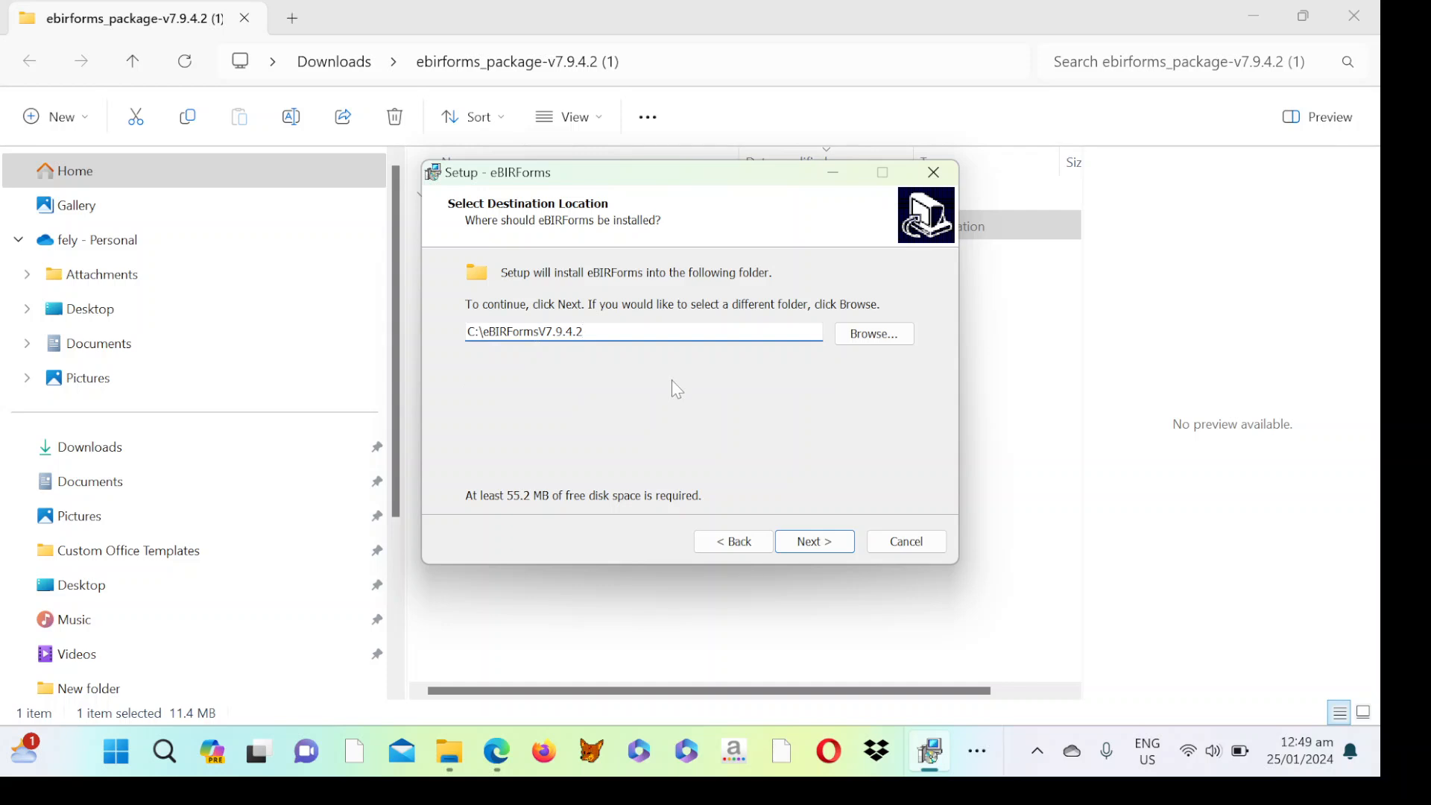
left_click(808, 547)
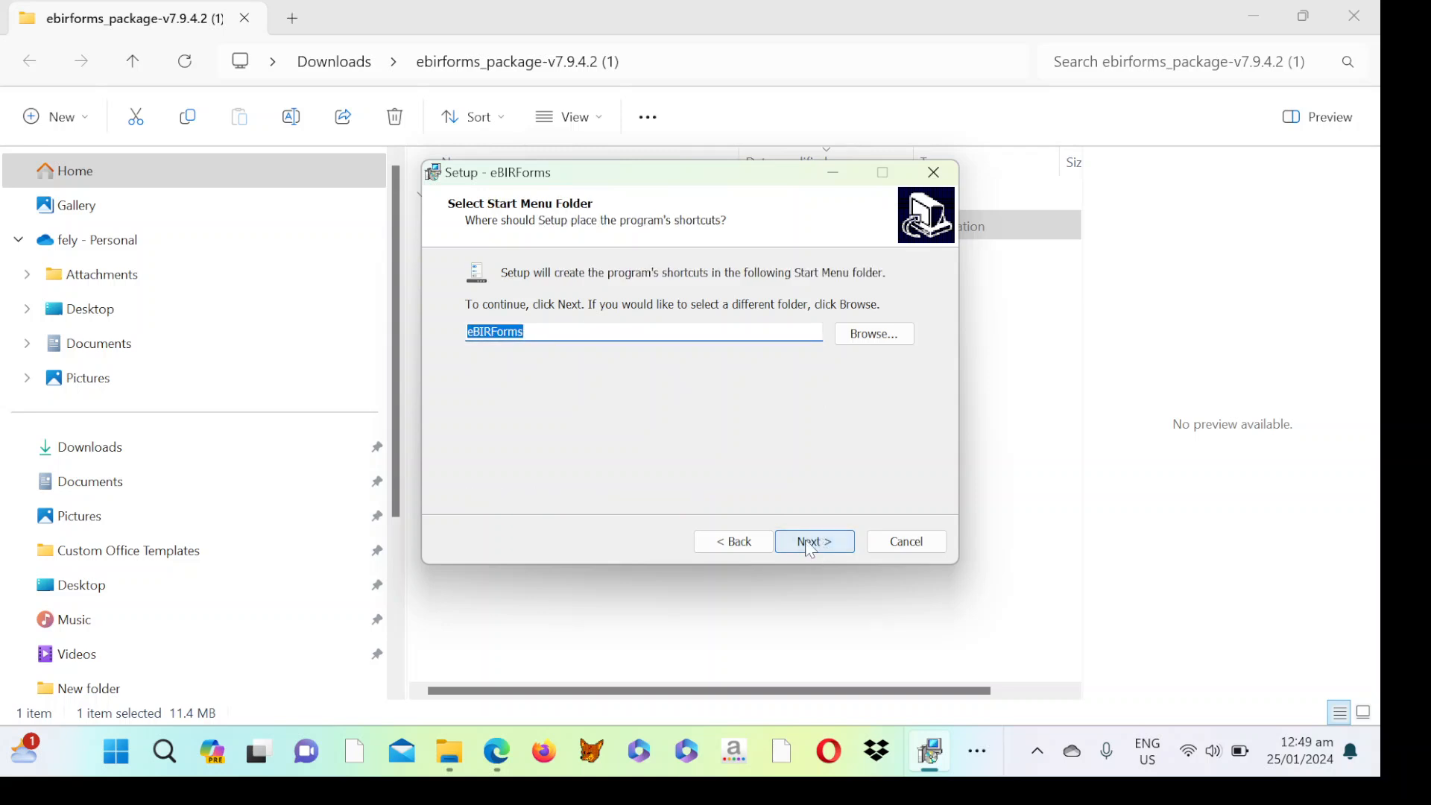
left_click(810, 546)
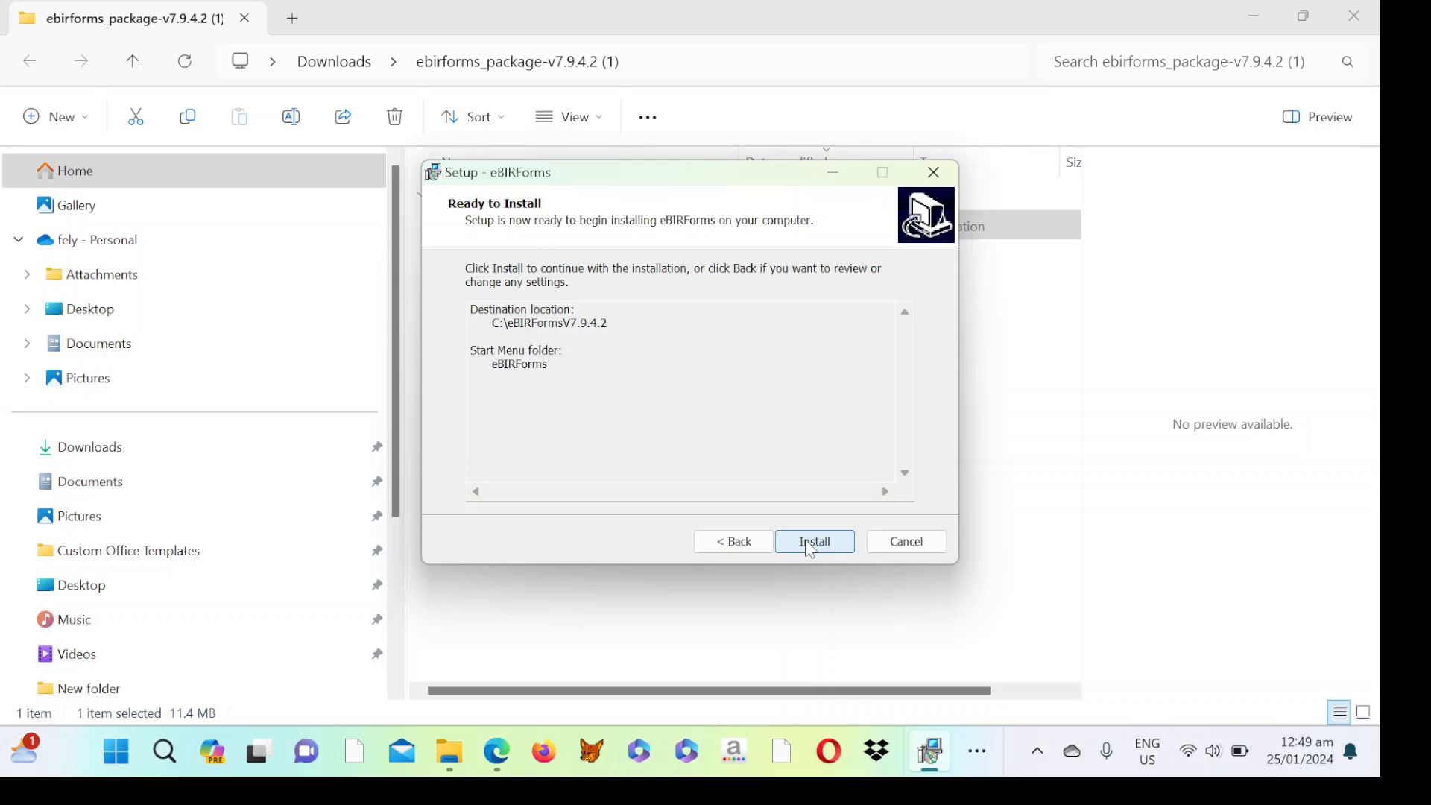
left_click(810, 547)
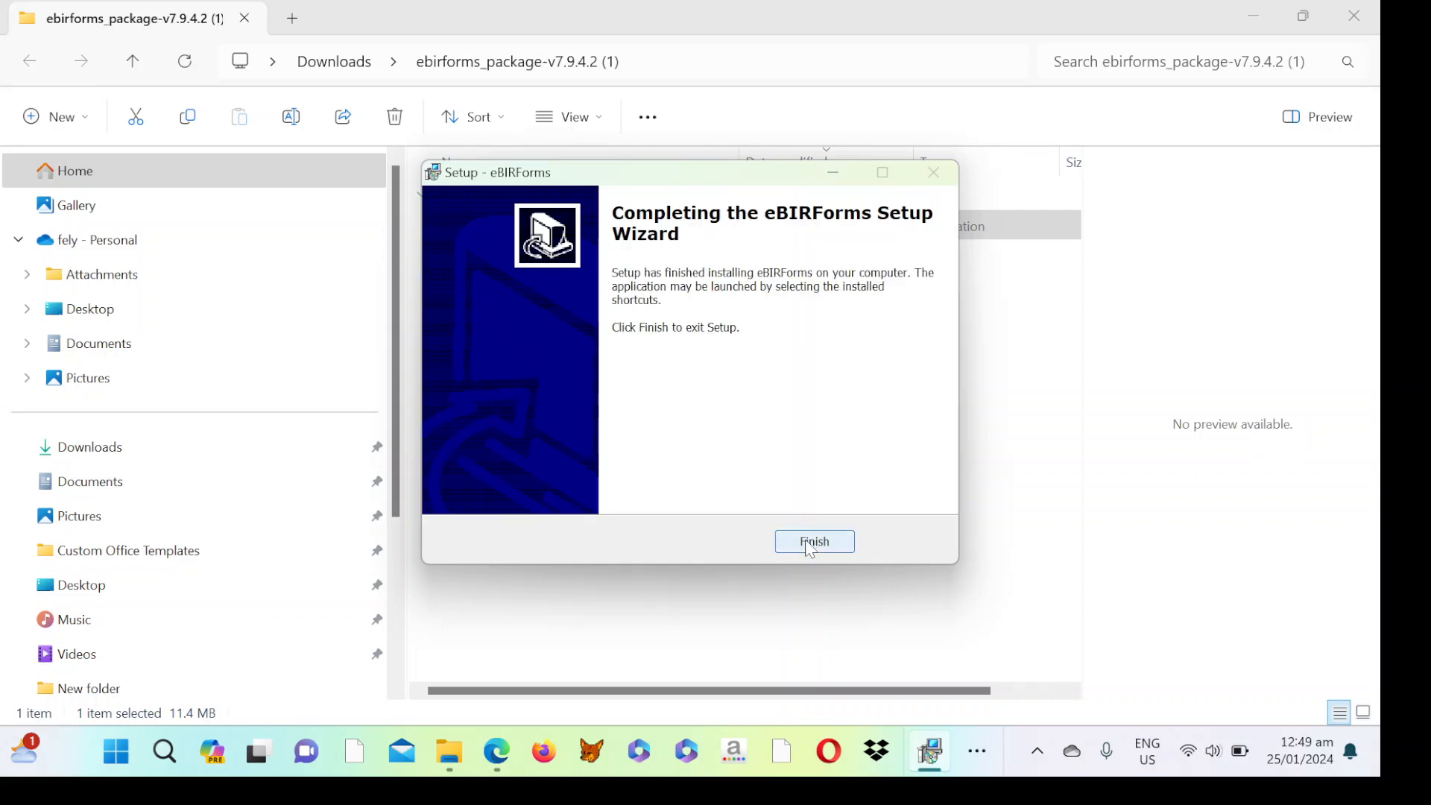
Finish the setup wizard and open the Acer (C:) drive from This PC in File Explorer.
left_click(810, 548)
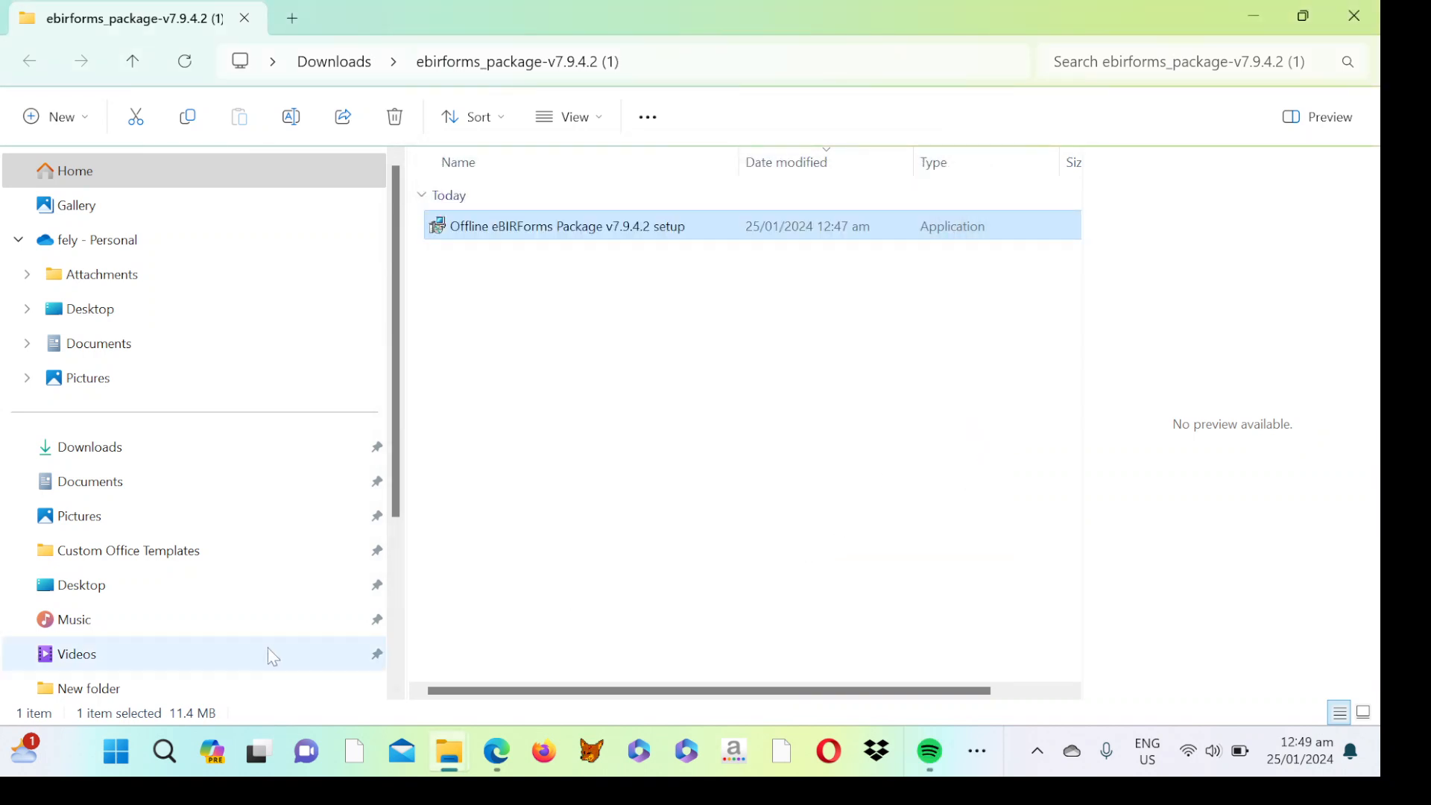
left_click(392, 692)
left_click(392, 692)
left_click(392, 691)
left_click(392, 691)
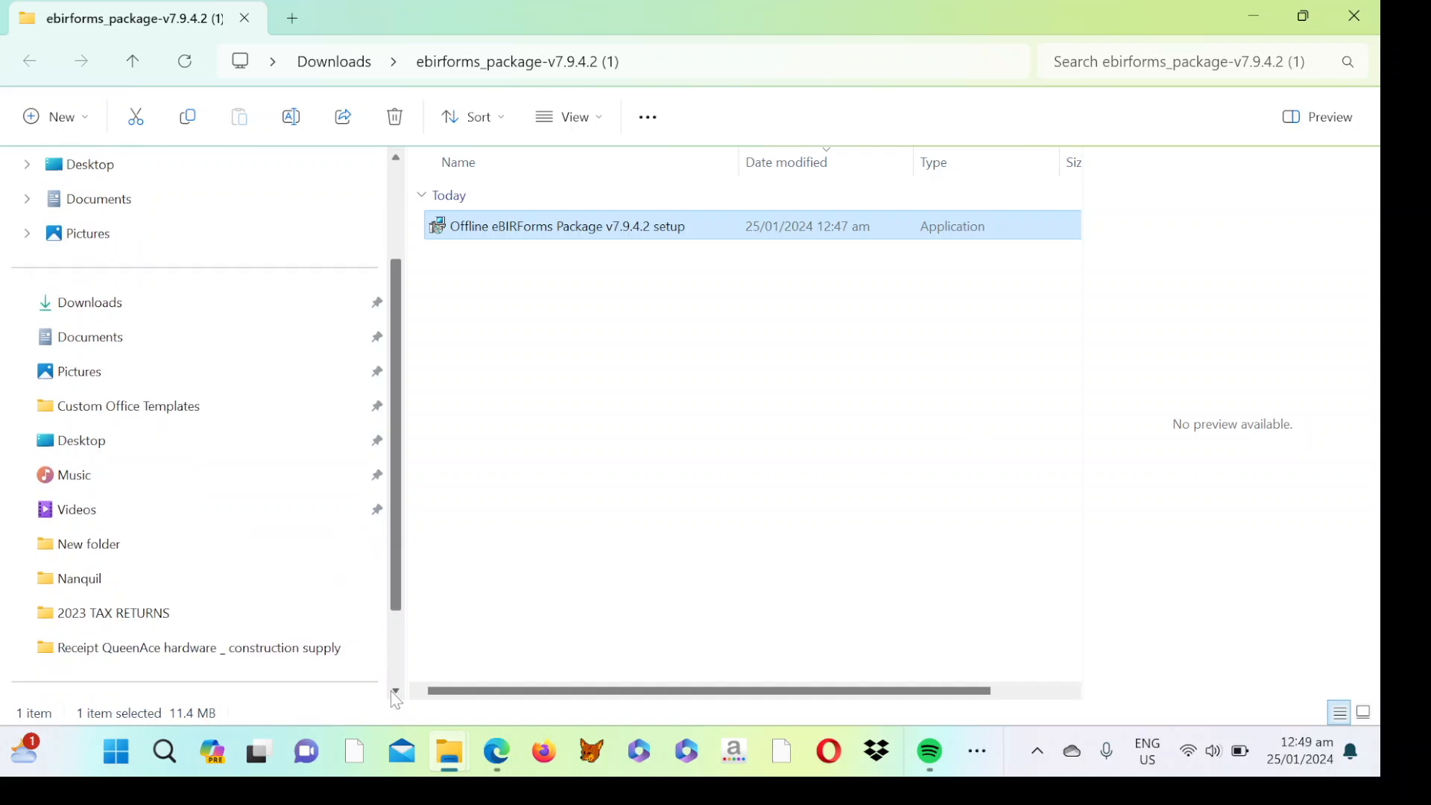
left_click(392, 691)
left_click(392, 692)
left_click(392, 692)
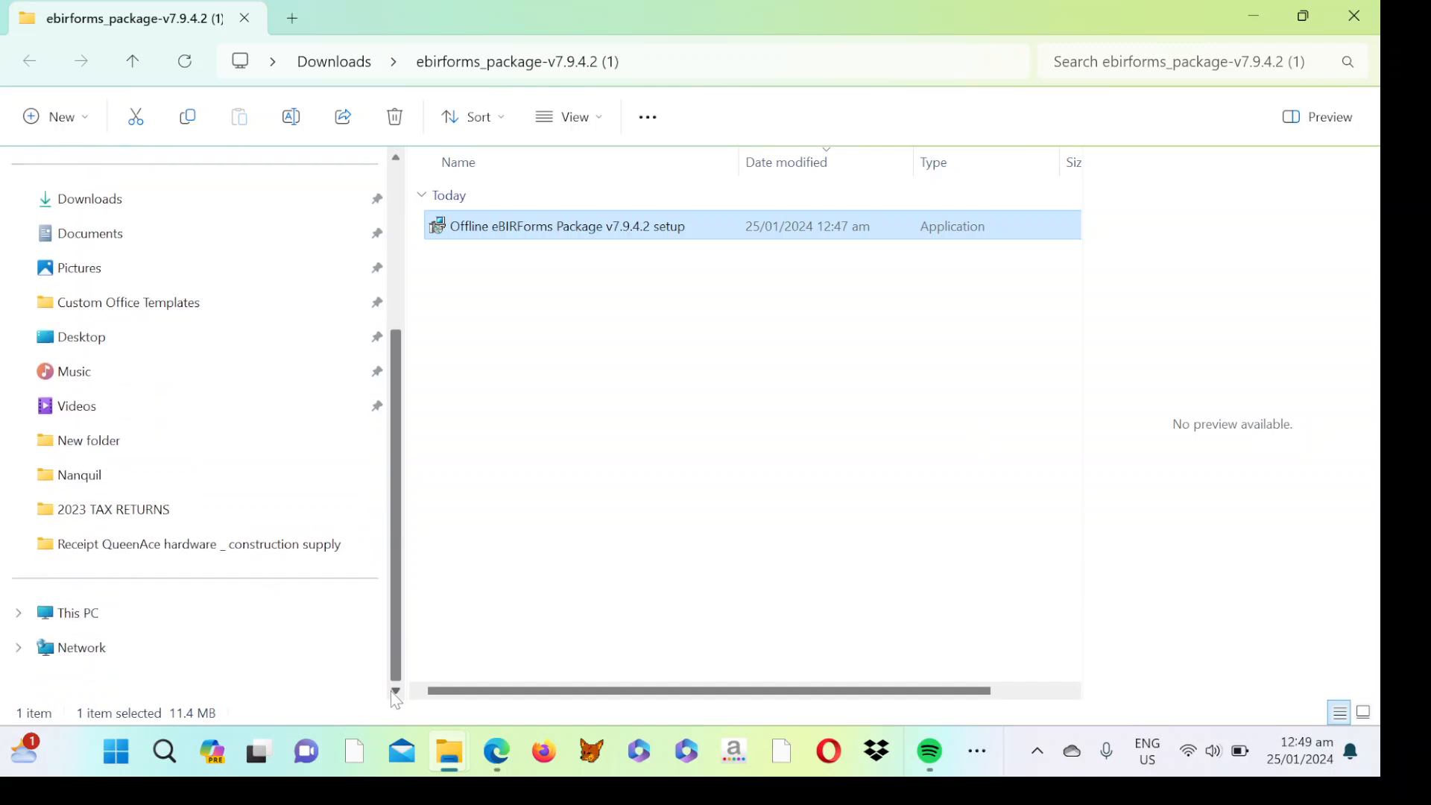
left_click(84, 614)
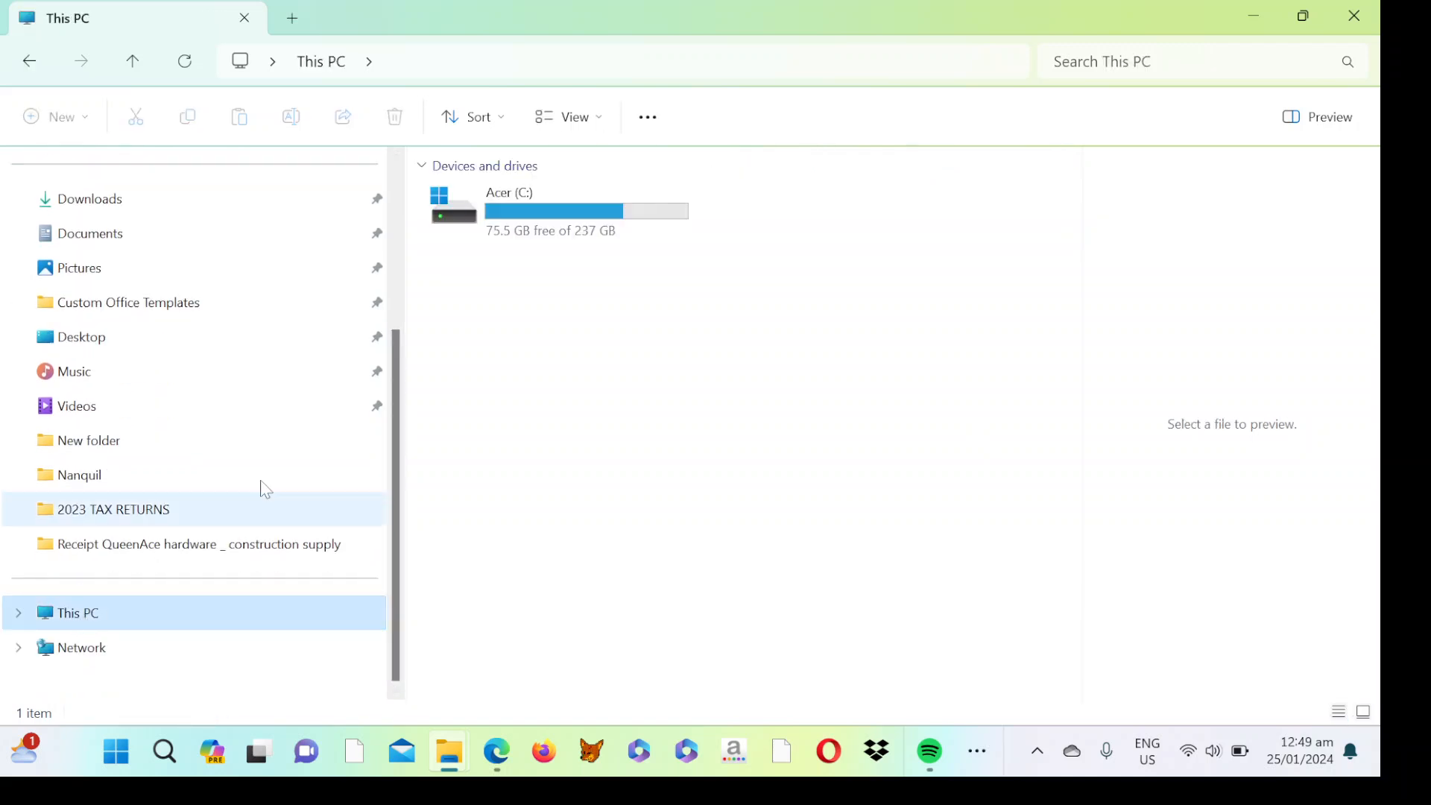
double_click(527, 235)
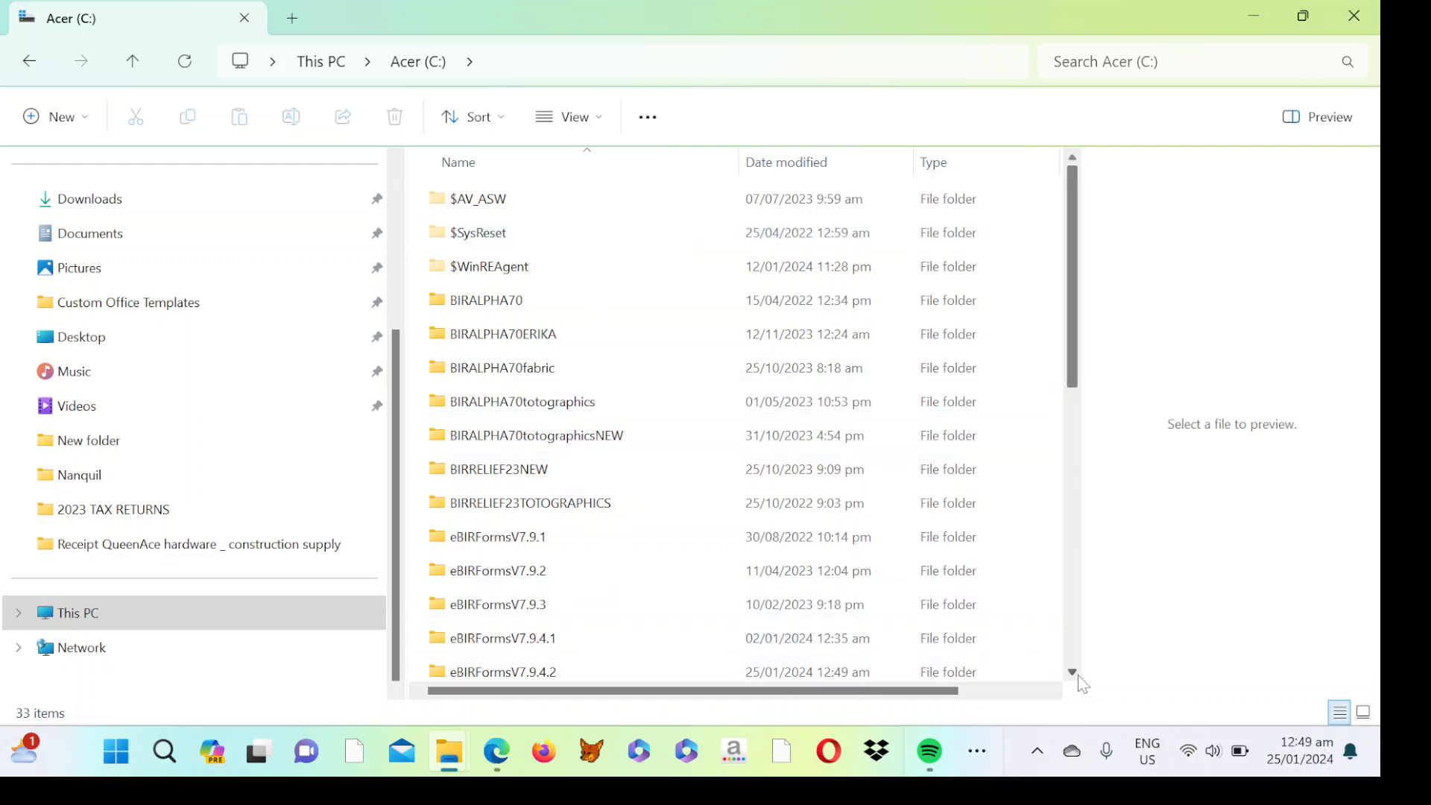
Open the eBIRFormsV7.9.4.2 folder on the C: drive, keeping its name unchanged.
scroll(1076, 675, "down", 1)
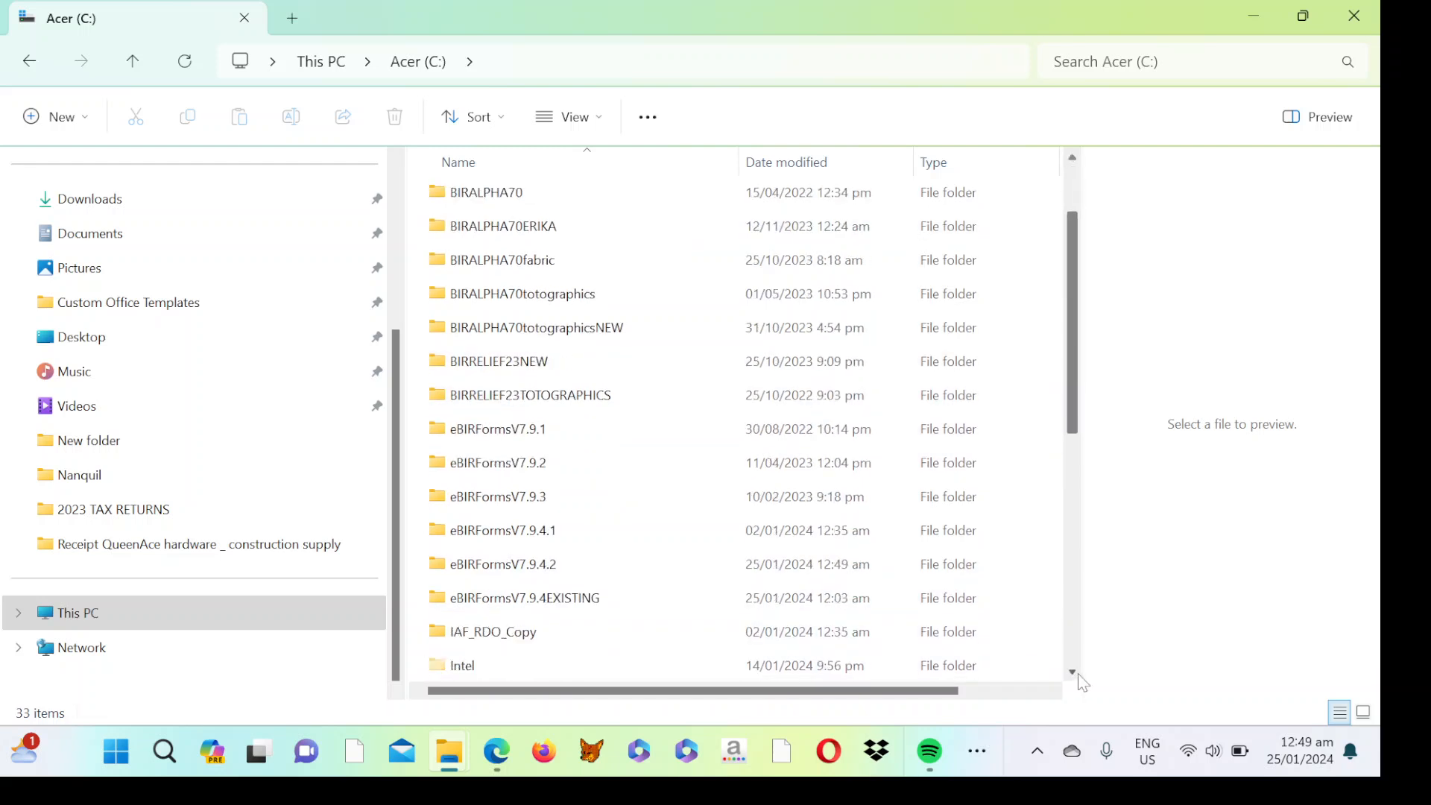
left_click(555, 578)
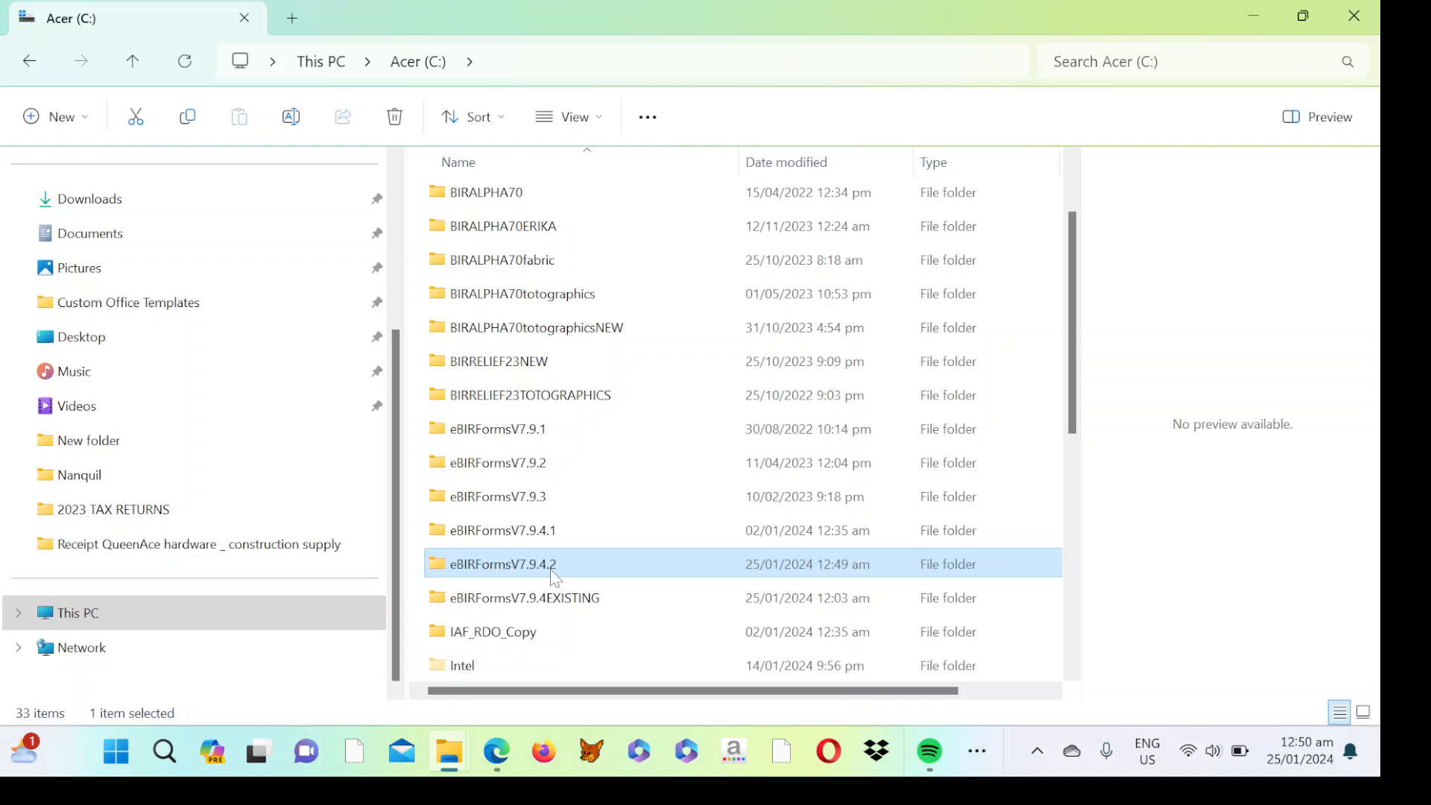
key("F2")
left_click(634, 549)
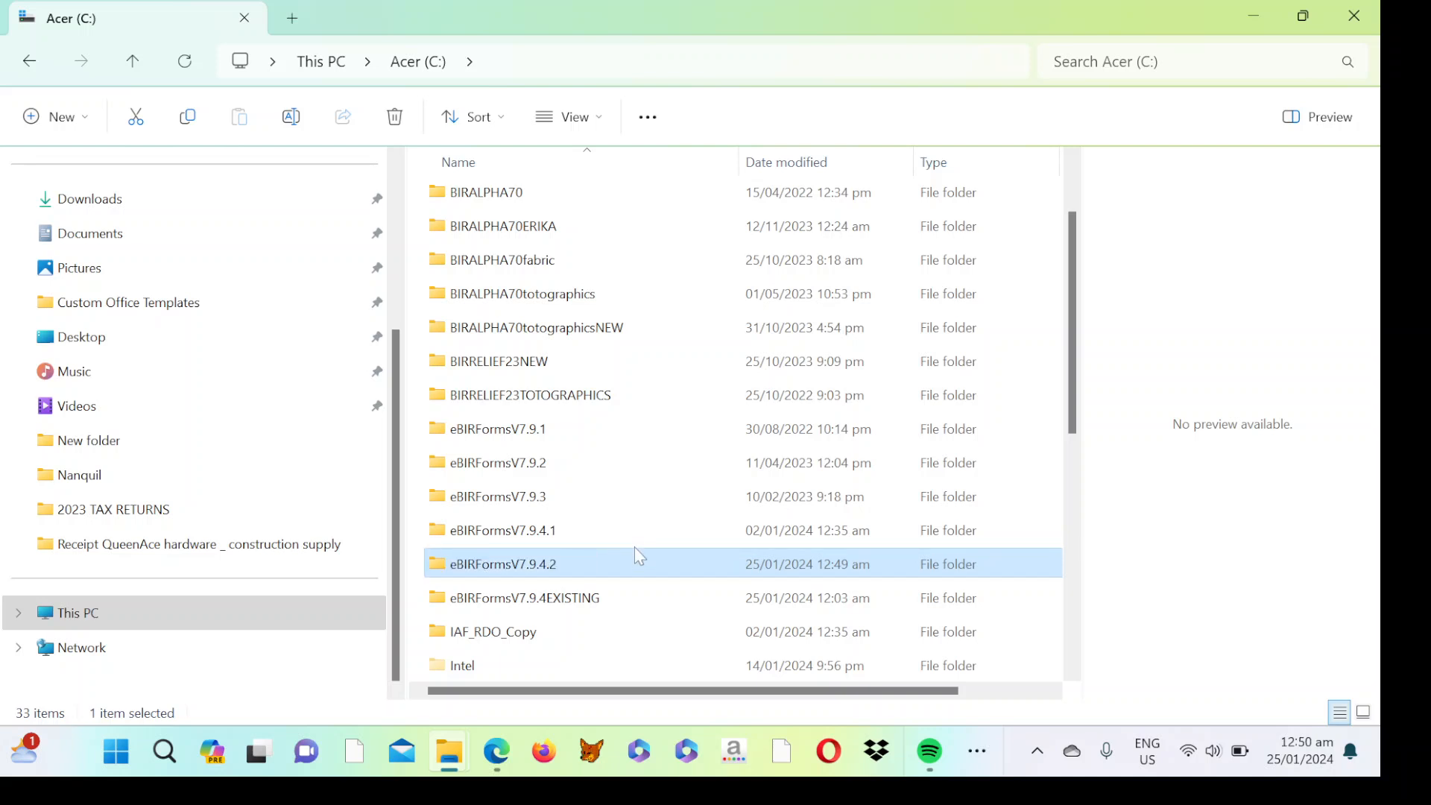
left_click(529, 562)
double_click(533, 568)
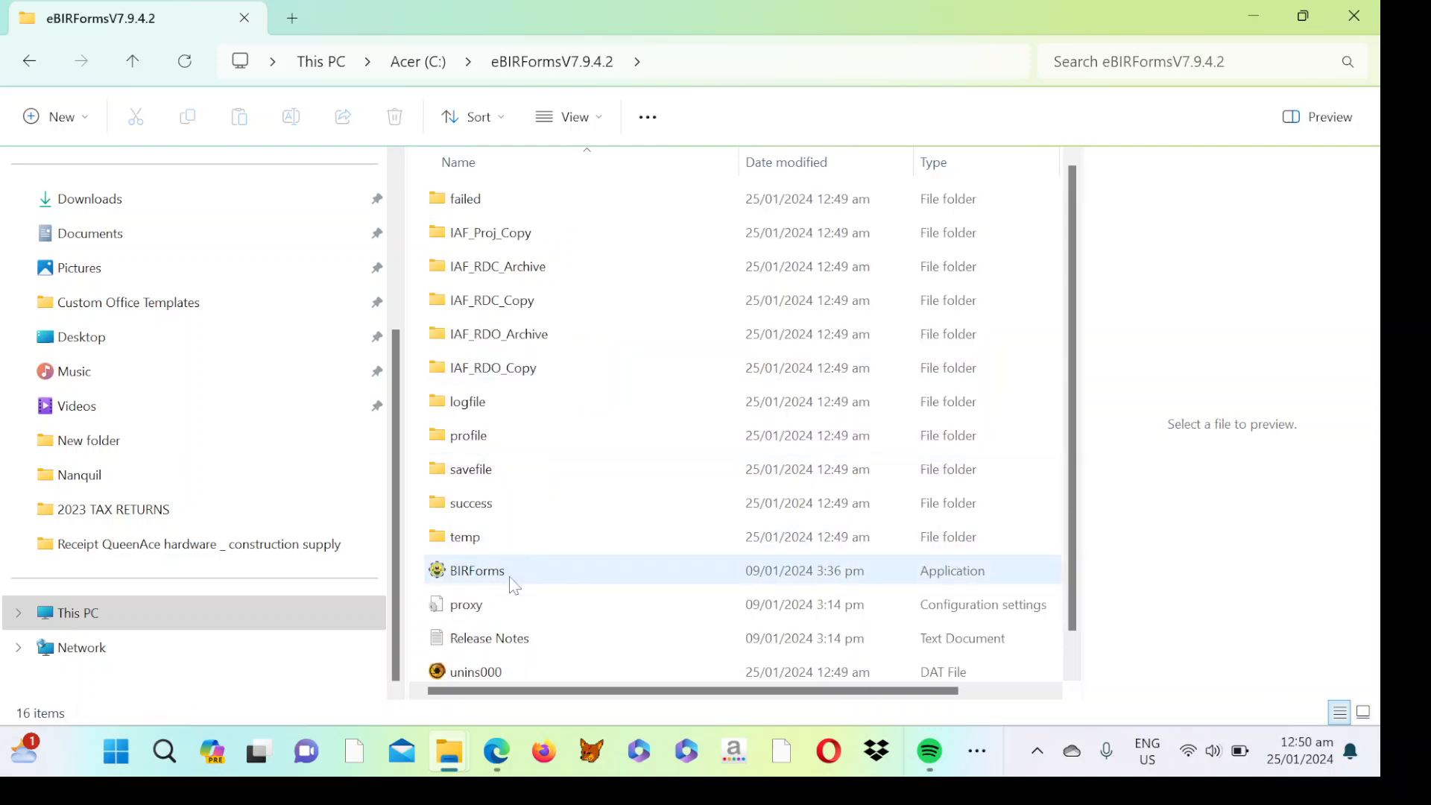
right_click(514, 585)
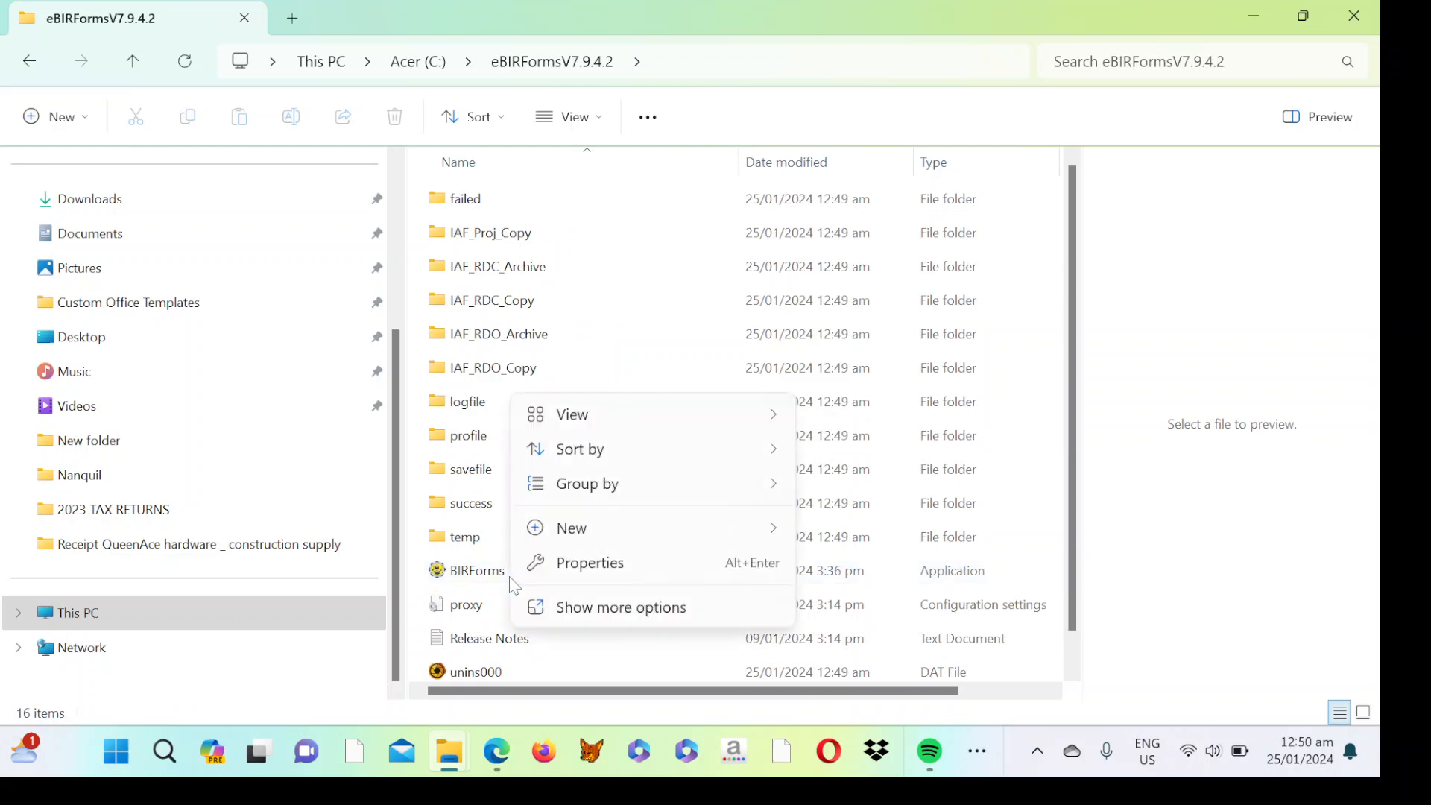
Send the BIRForms application to the desktop as a shortcut via Send to > Desktop (create shortcut).
left_click(607, 609)
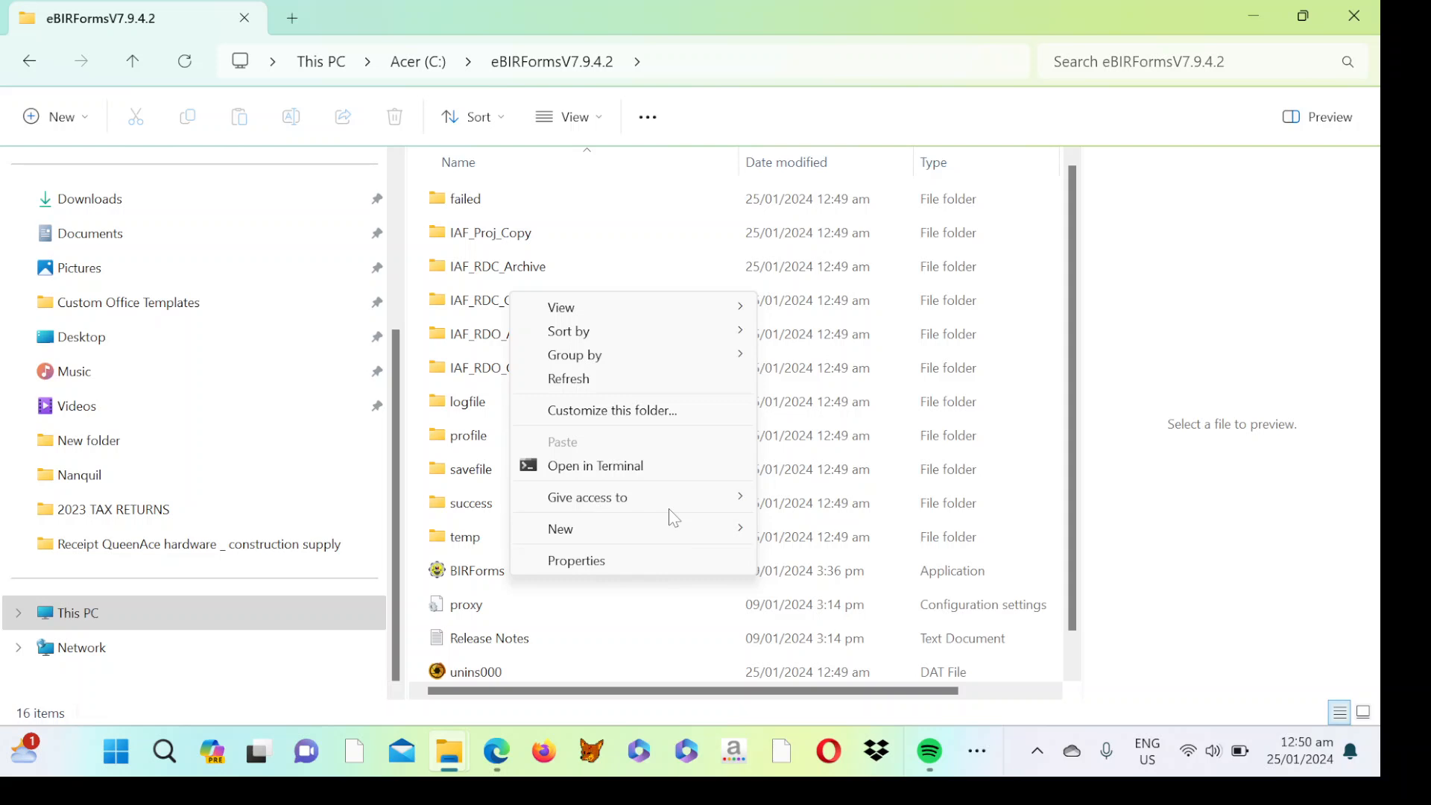
left_click(578, 610)
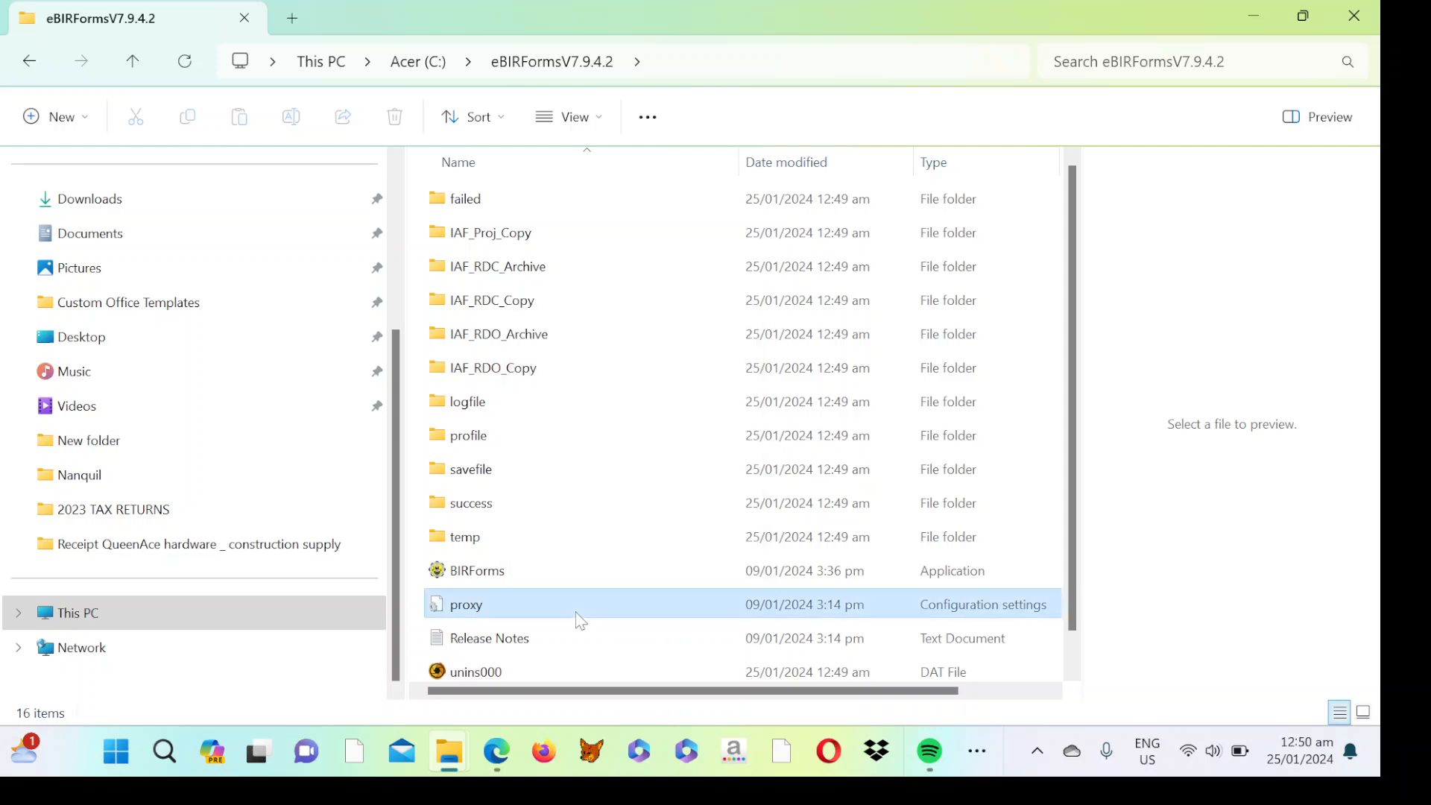
left_click(505, 571)
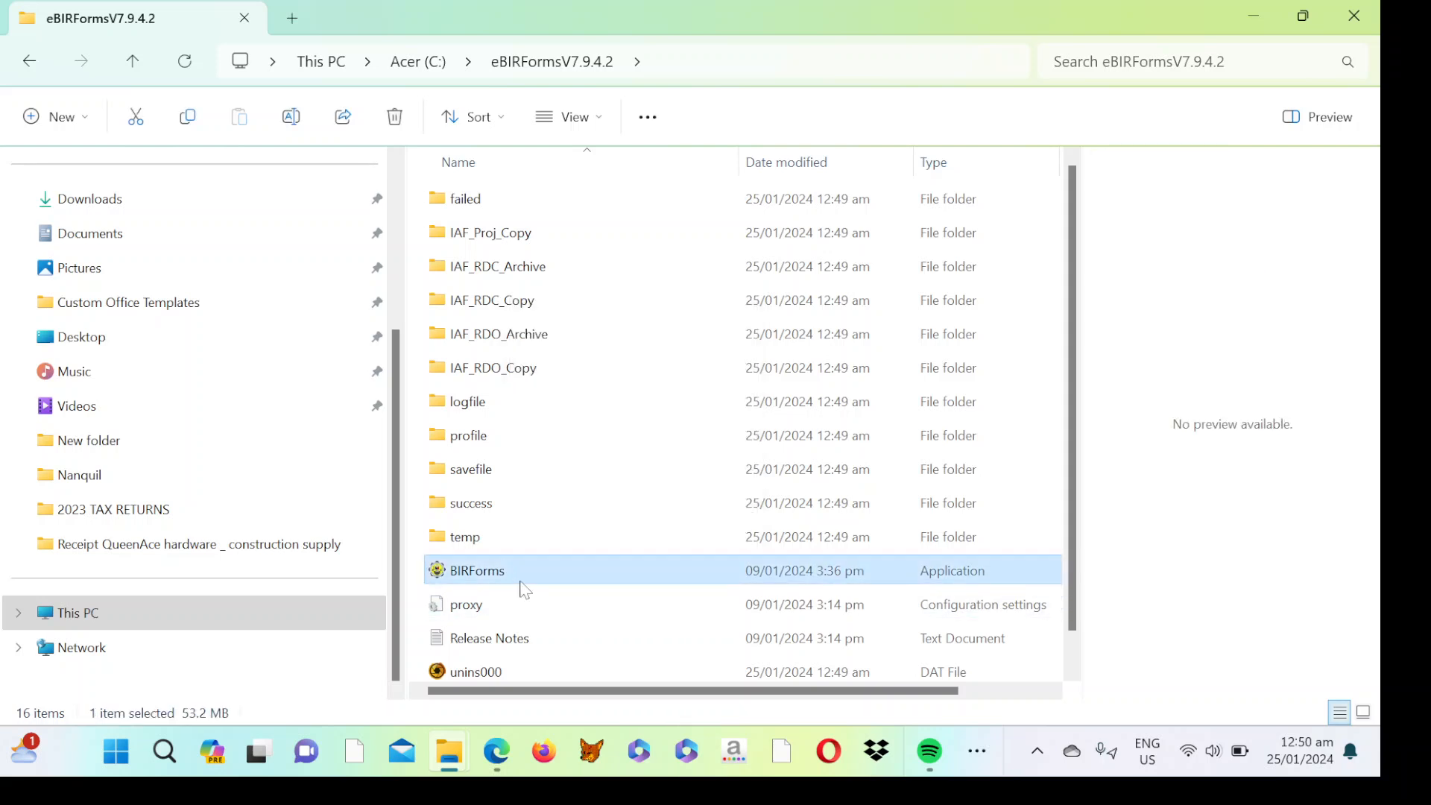
right_click(517, 578)
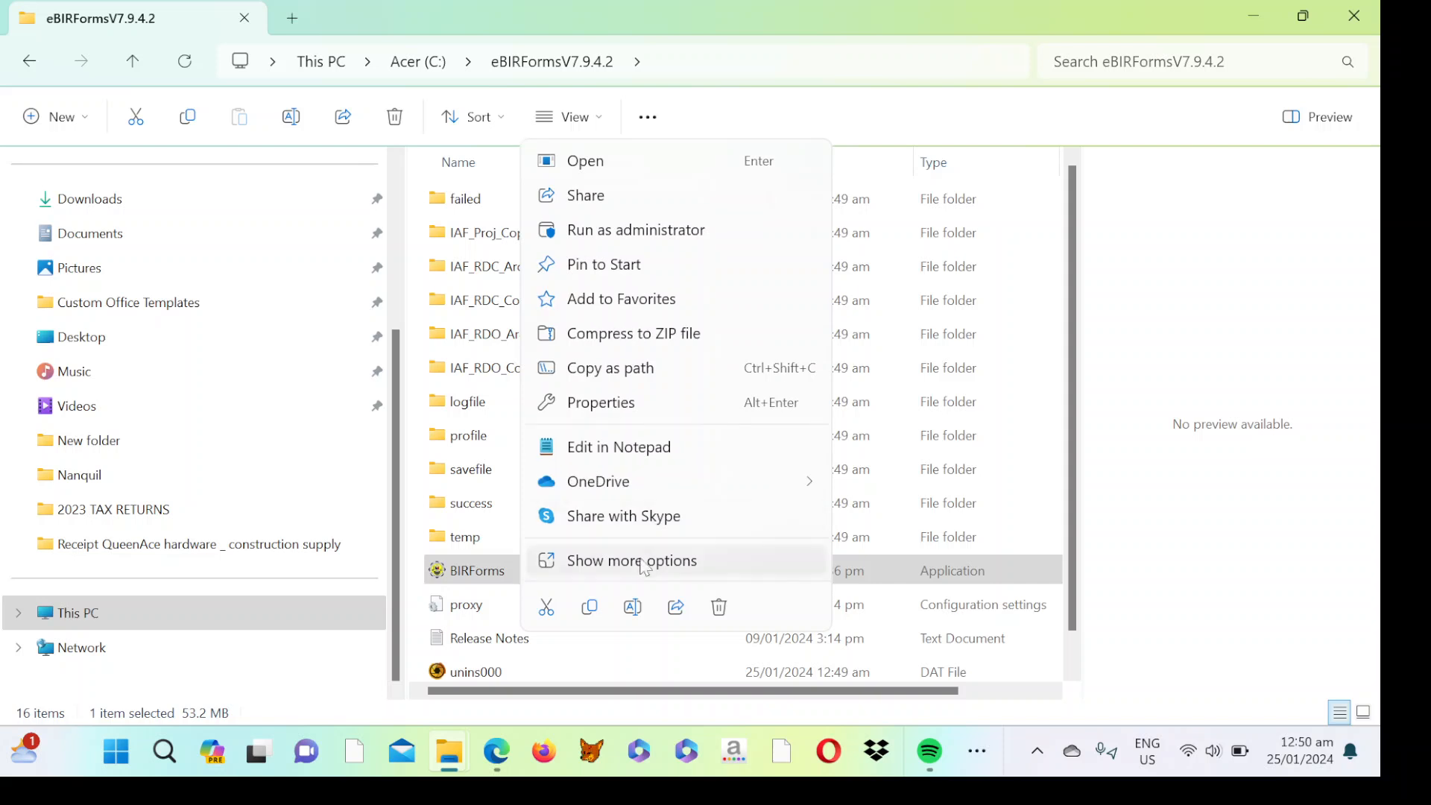
left_click(634, 570)
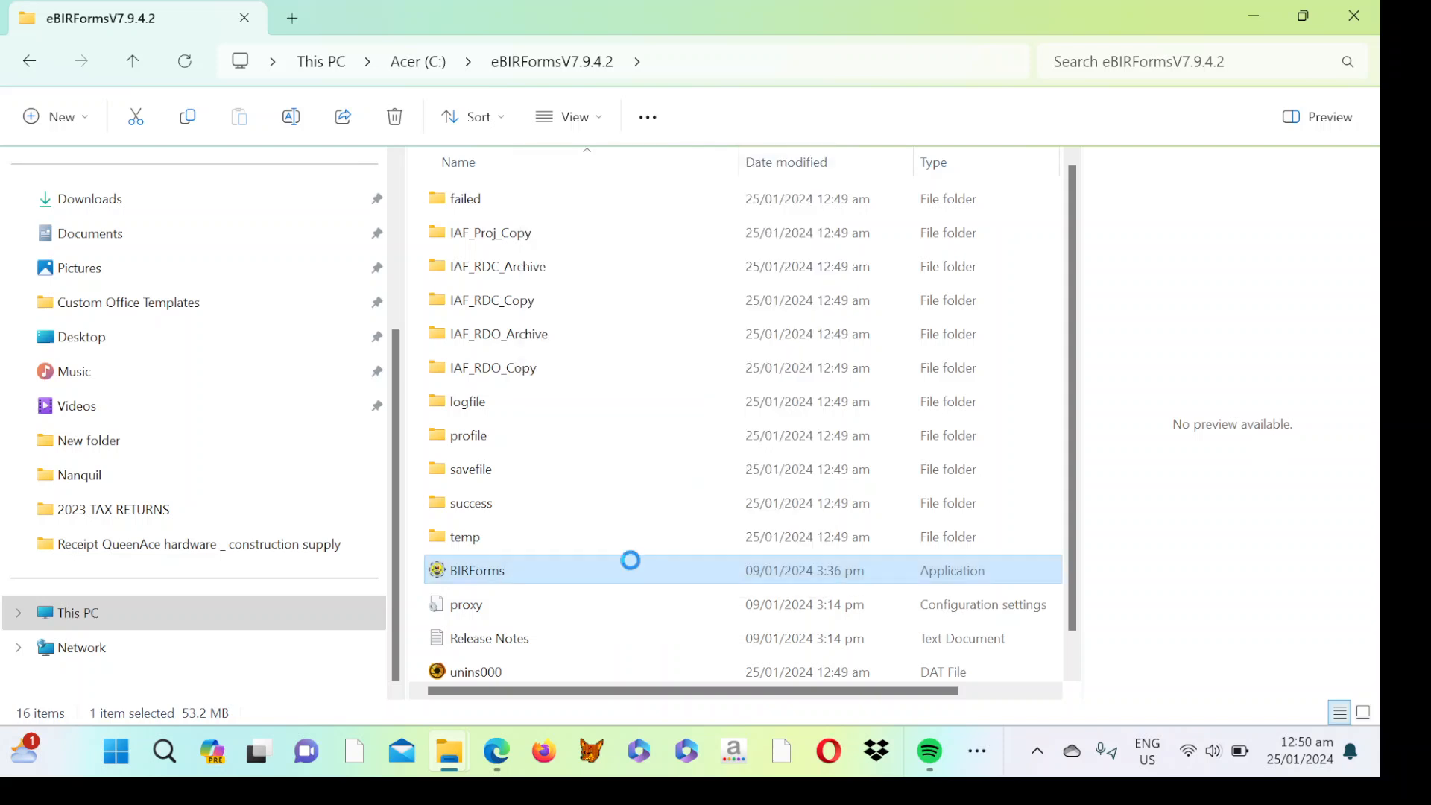
mouse_move(664, 525)
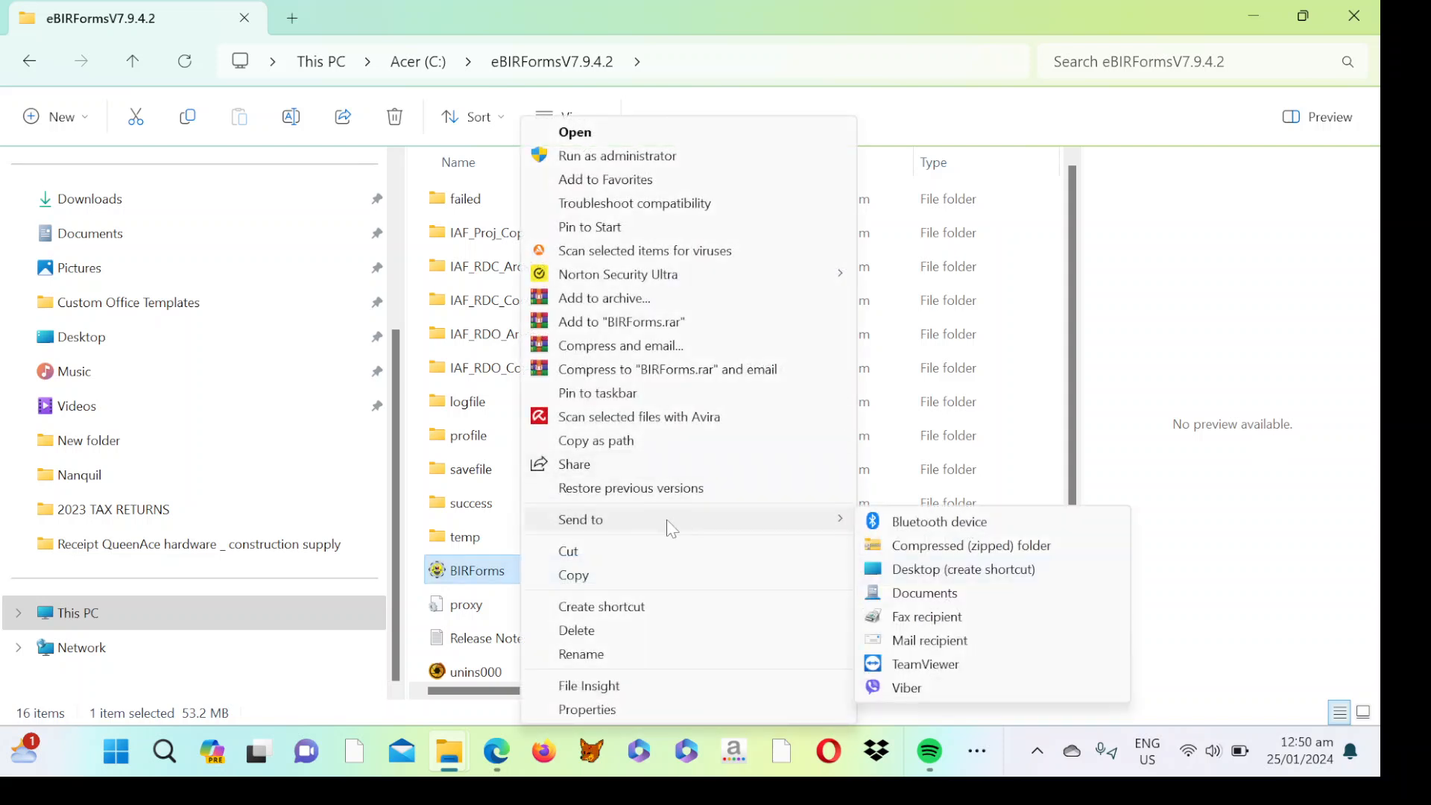
left_click(946, 575)
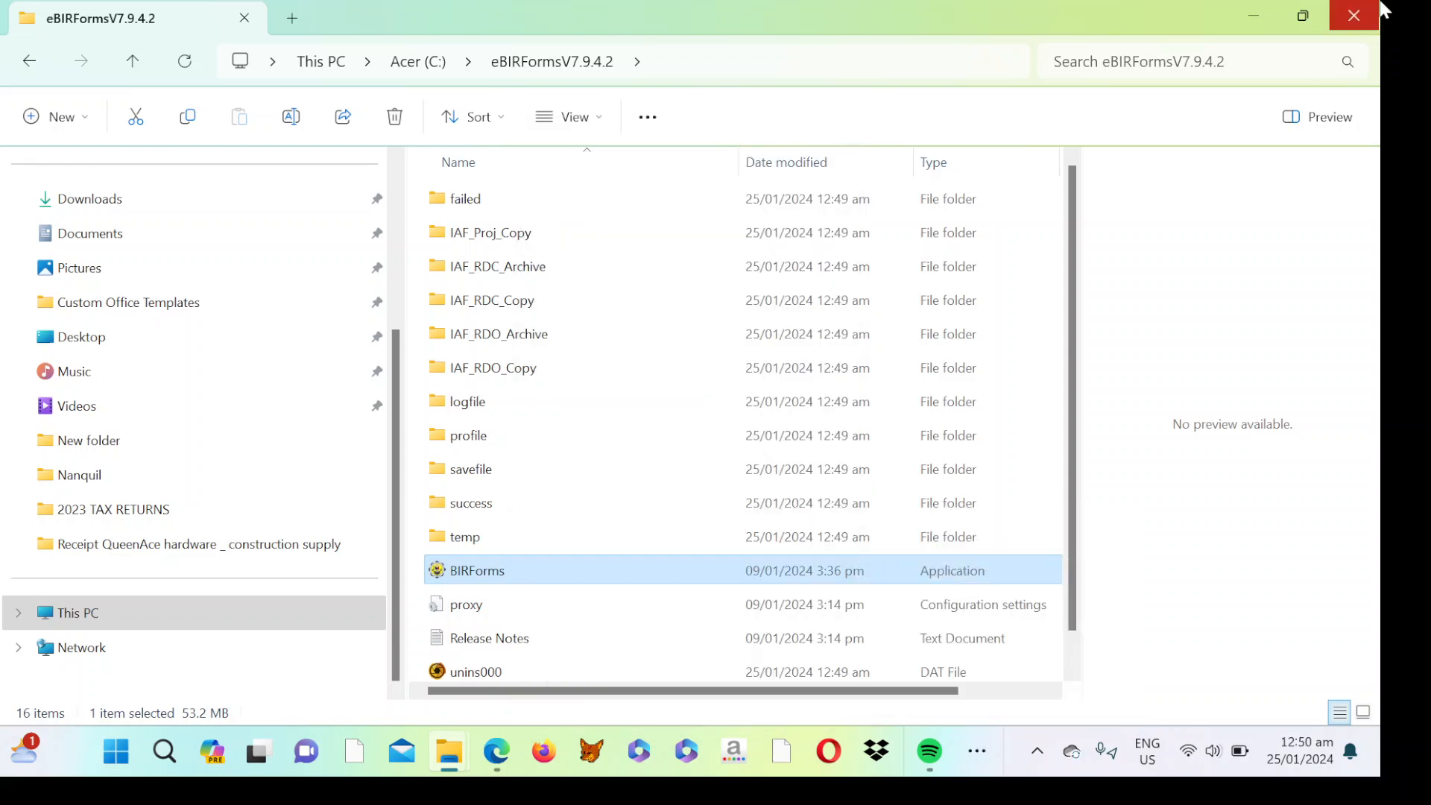
Close both File Explorer windows and the Edge browser to reveal the desktop.
left_click(1374, 20)
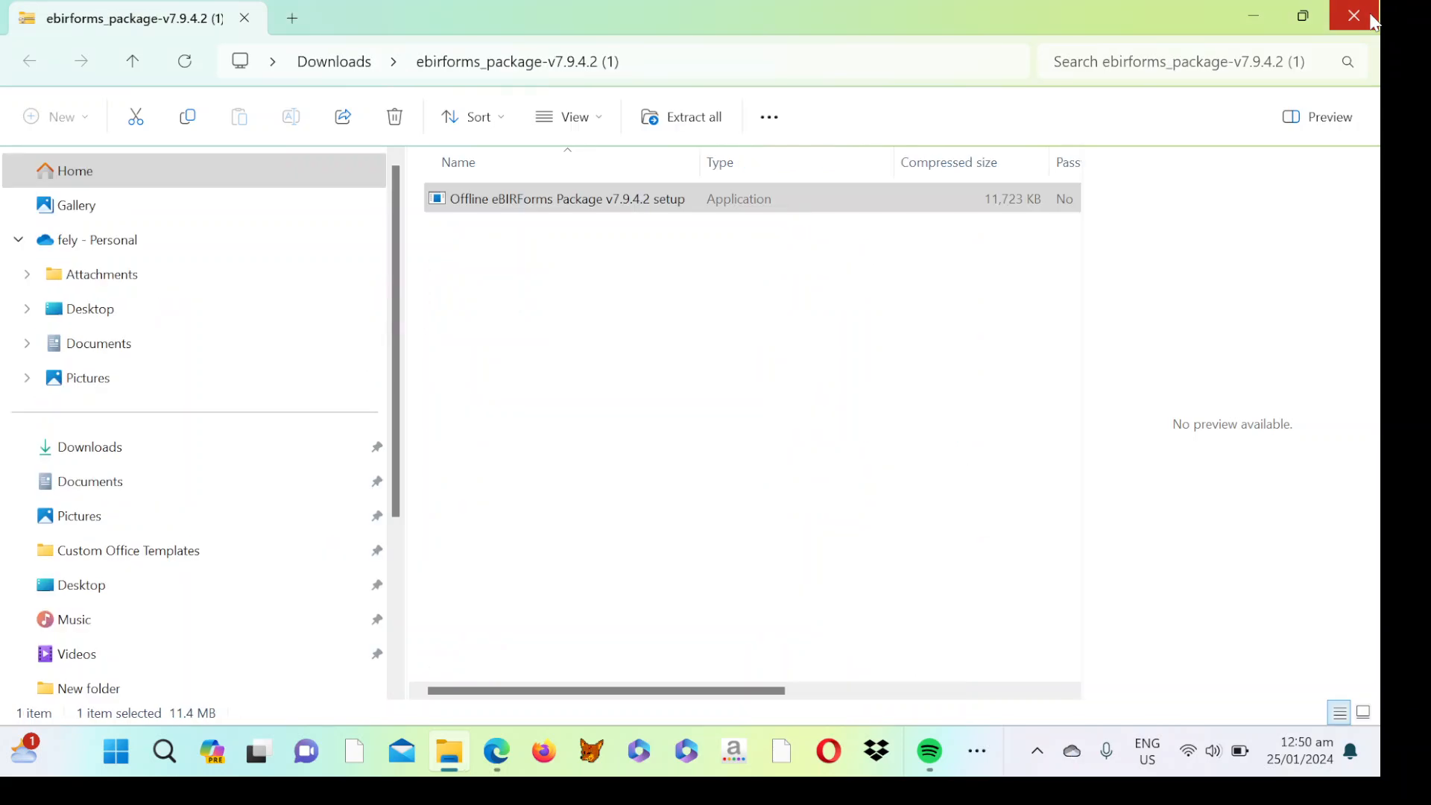
left_click(1371, 16)
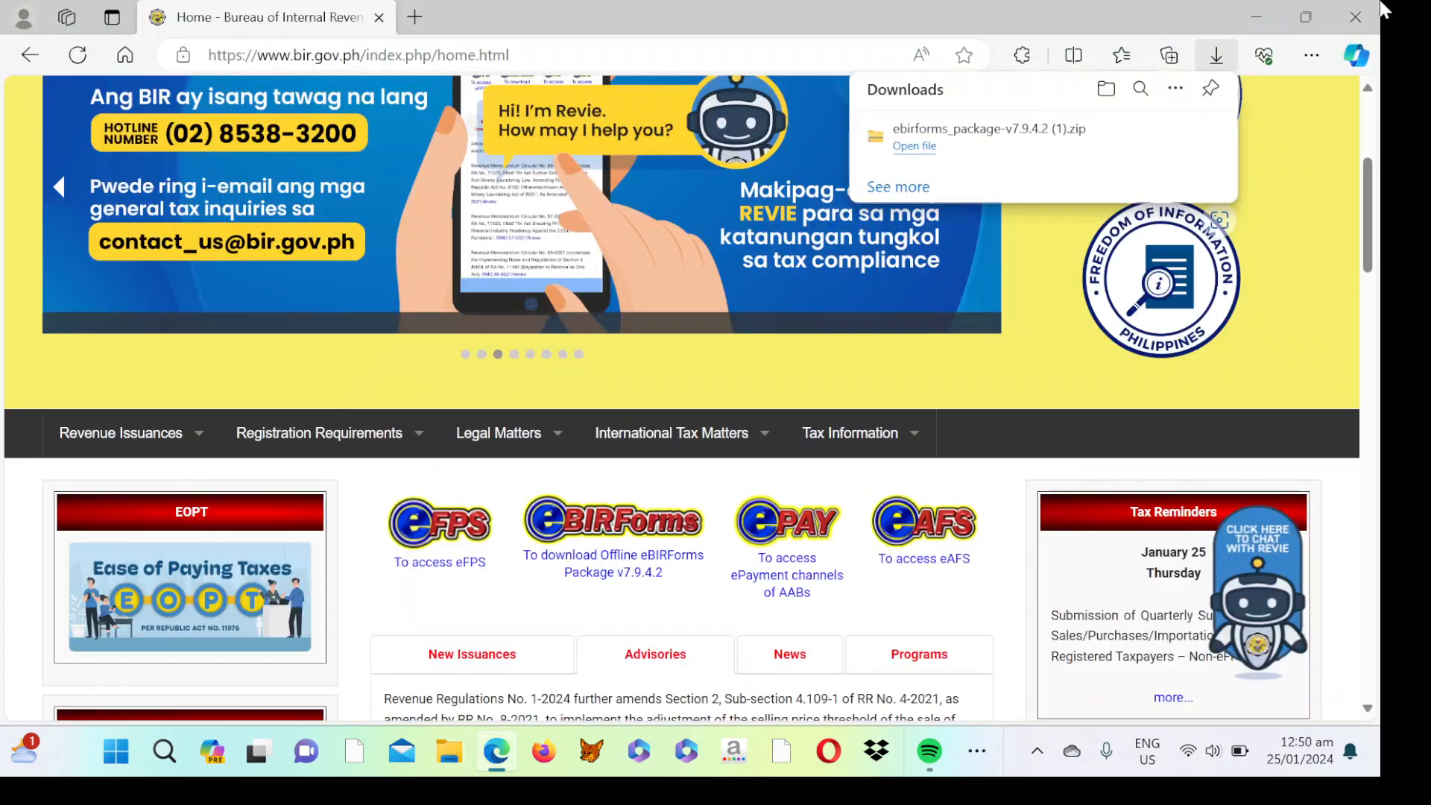
left_click(1354, 30)
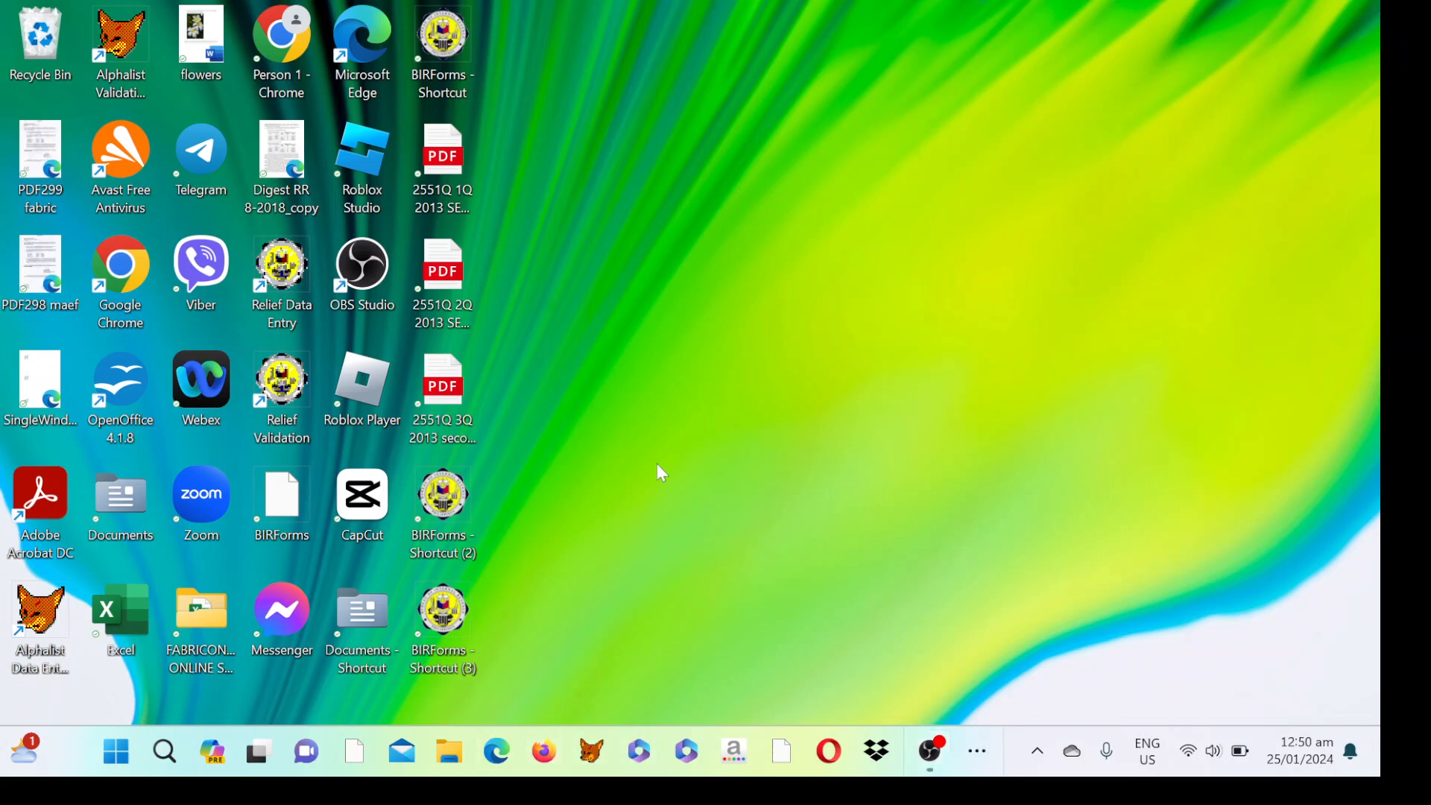
Launch eBIRForms from the new BIRForms desktop shortcut.
double_click(436, 633)
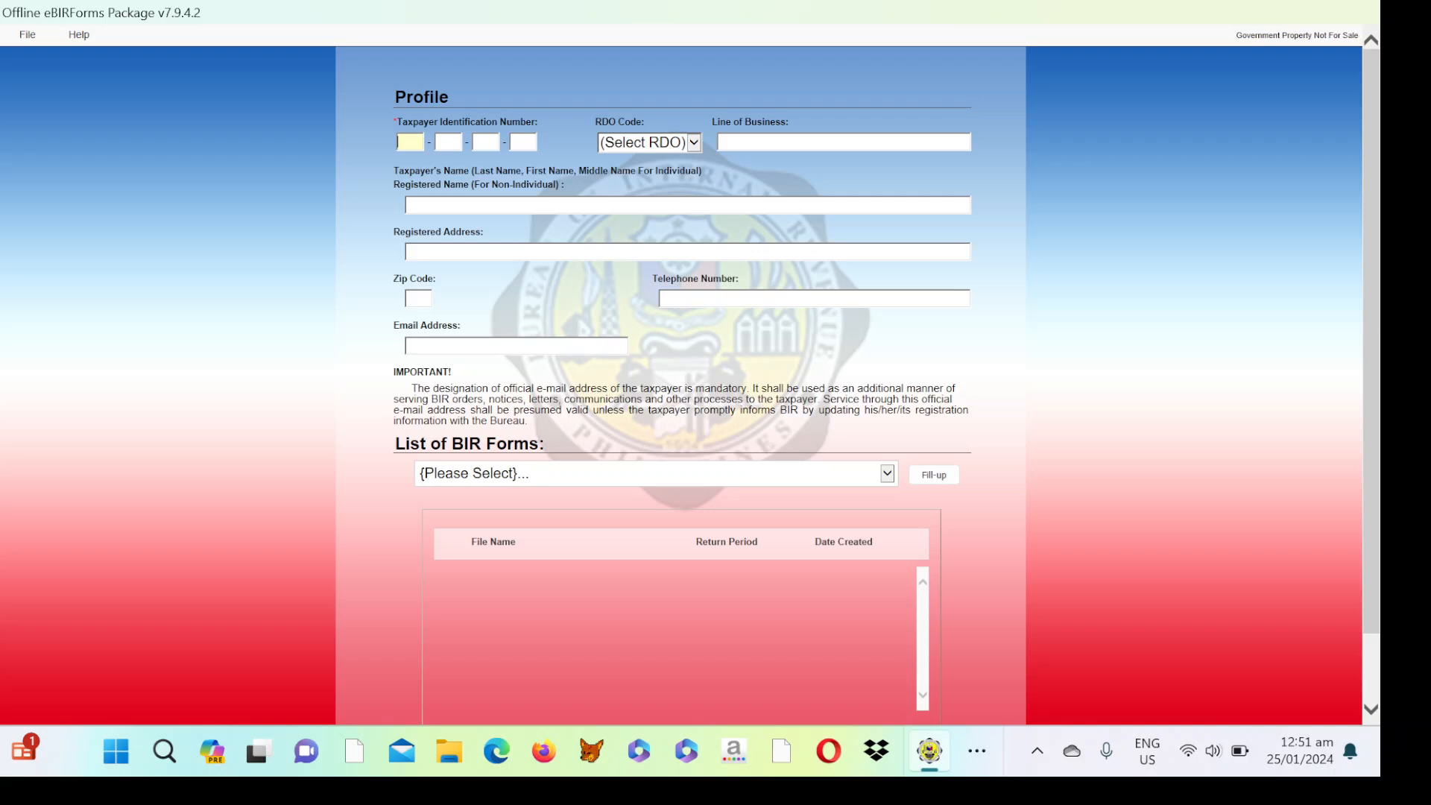
Enter the taxpayer's TIN and choose RDO Code 044 from the dropdown list.
key("Tab")
left_click(693, 142)
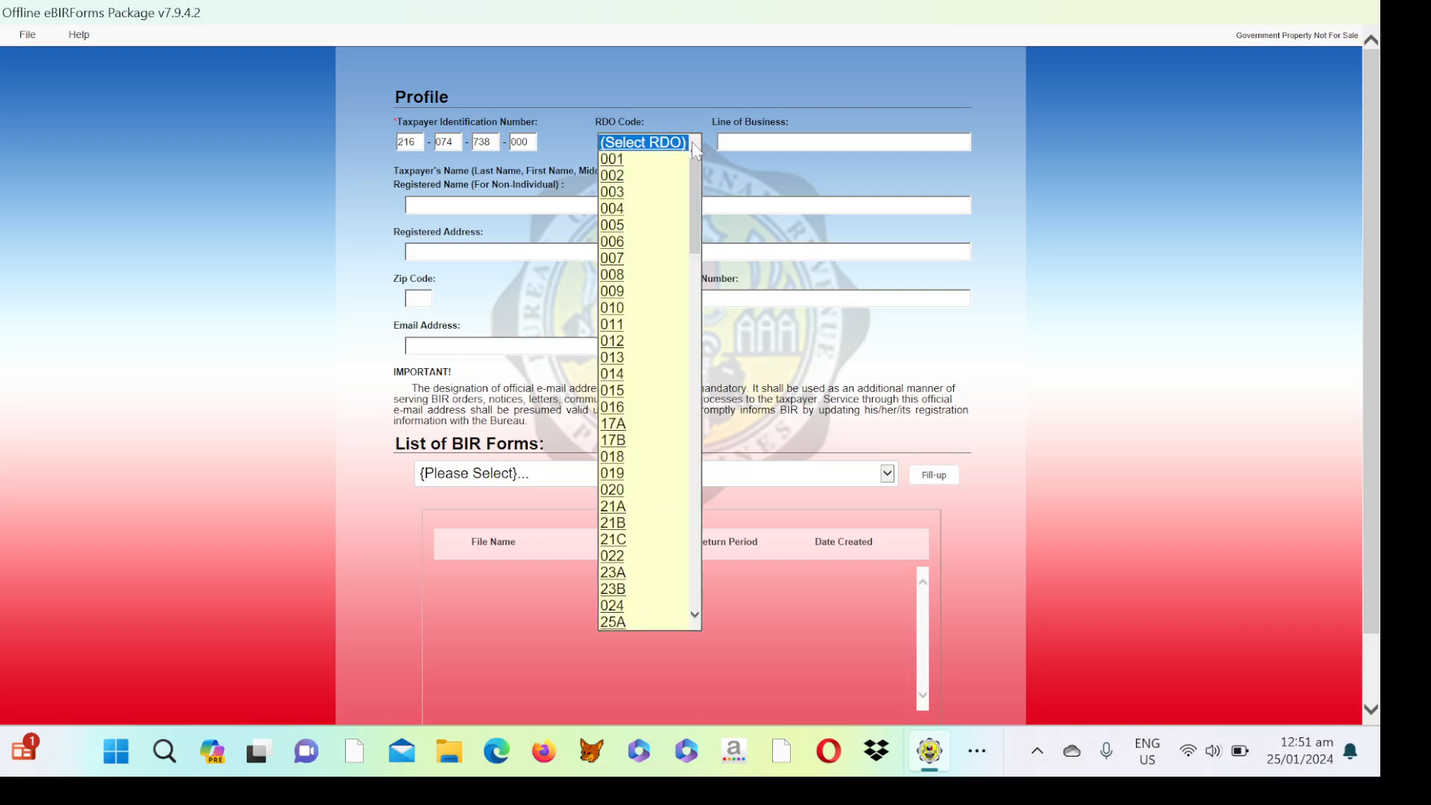
left_click(695, 615)
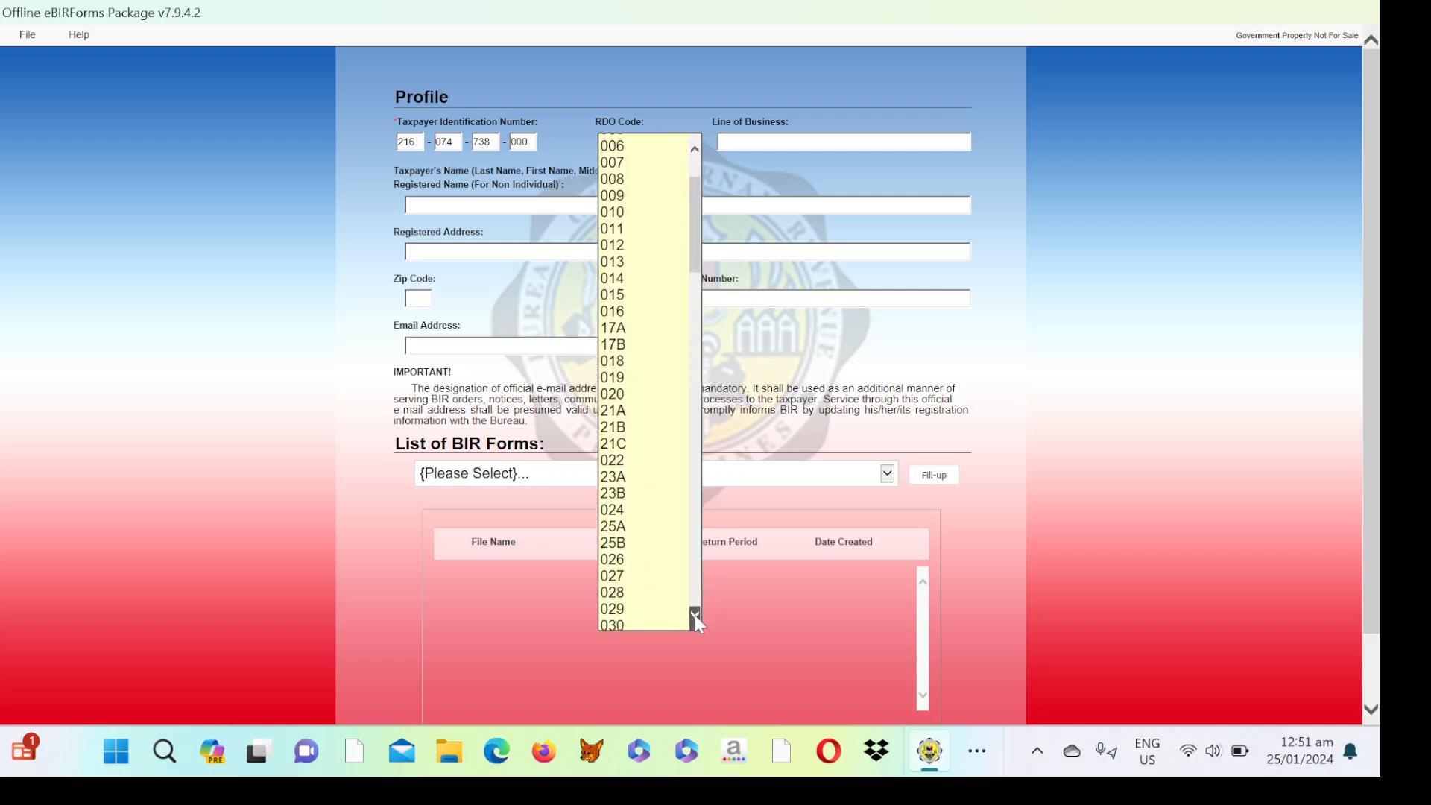
left_click_drag(694, 614, 695, 615)
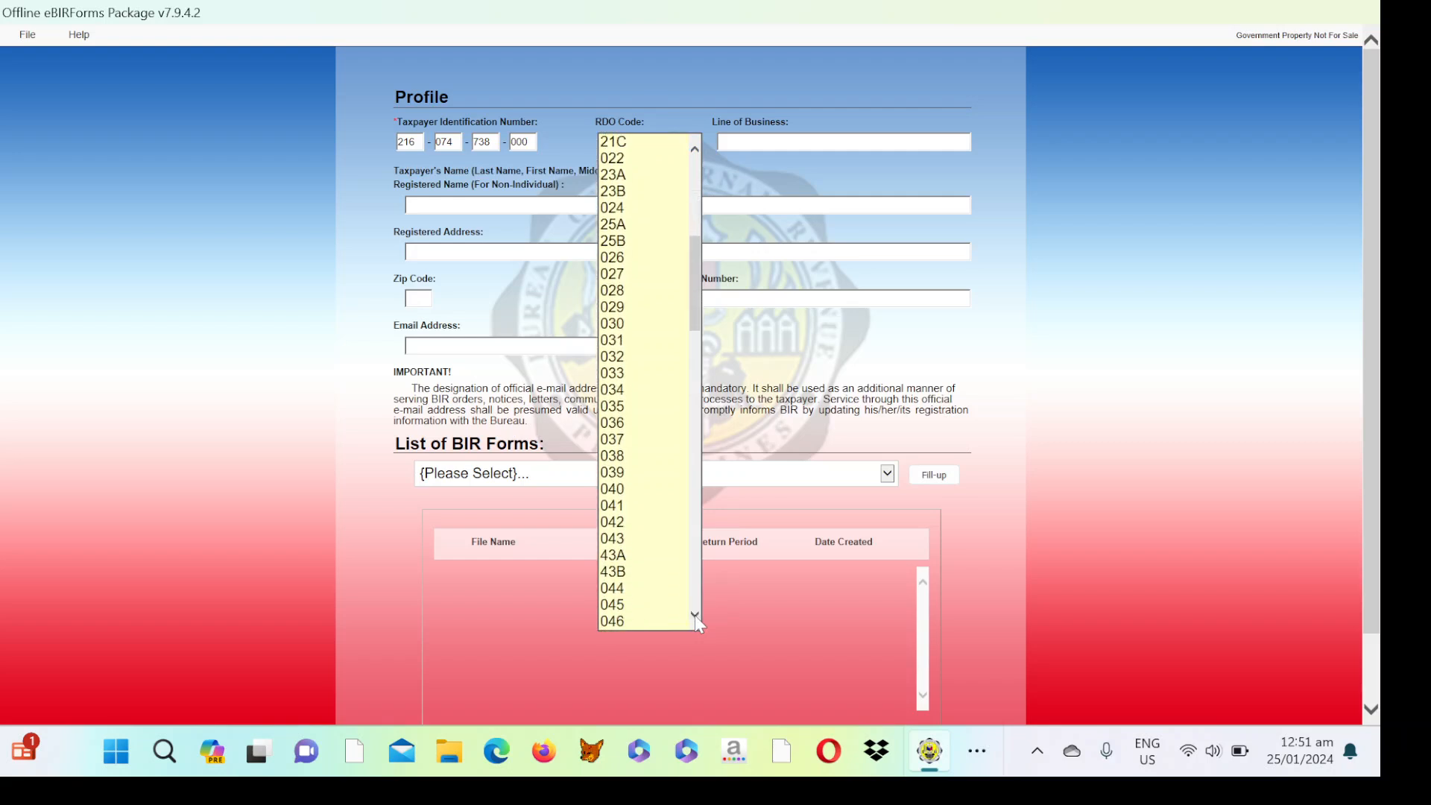
left_click(622, 589)
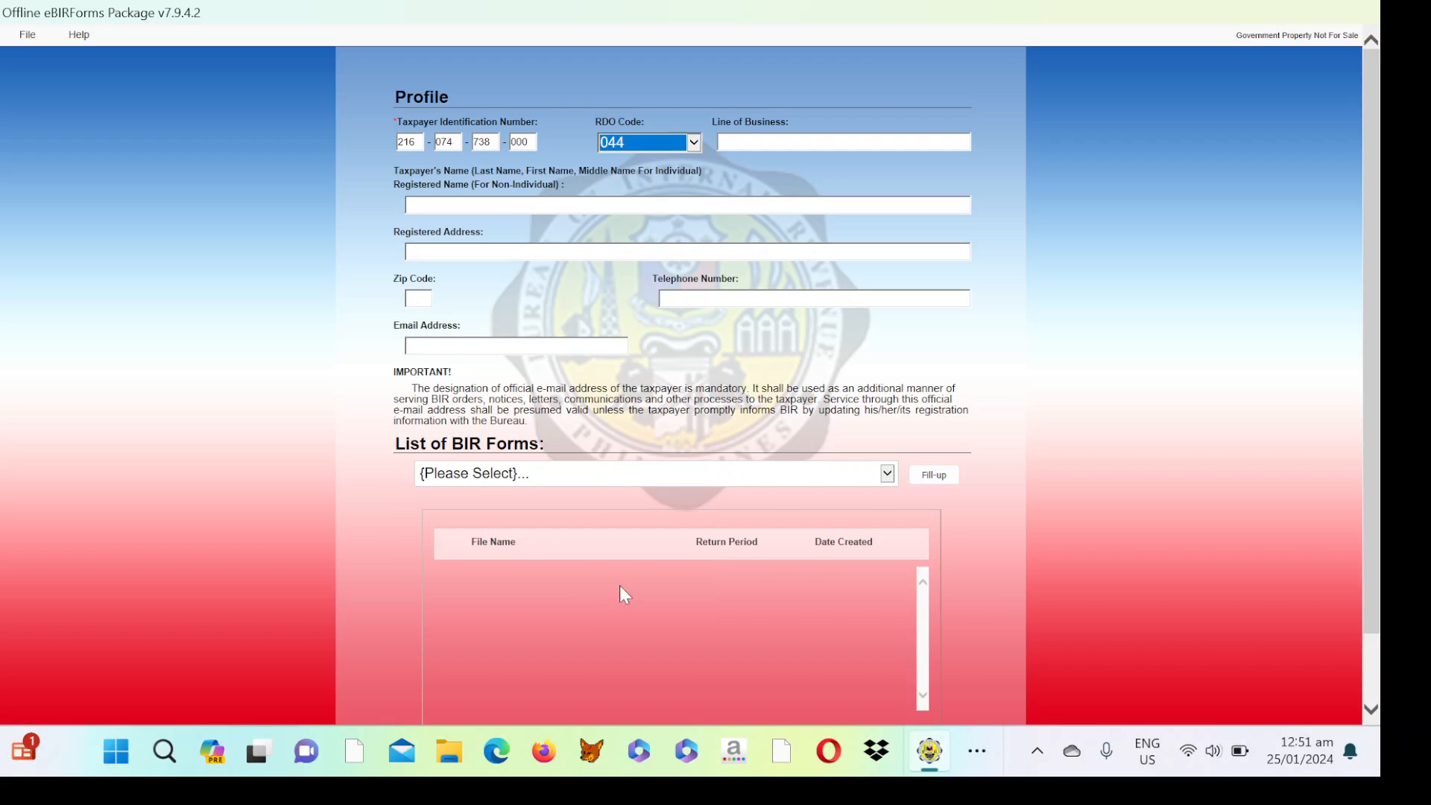
key("Tab")
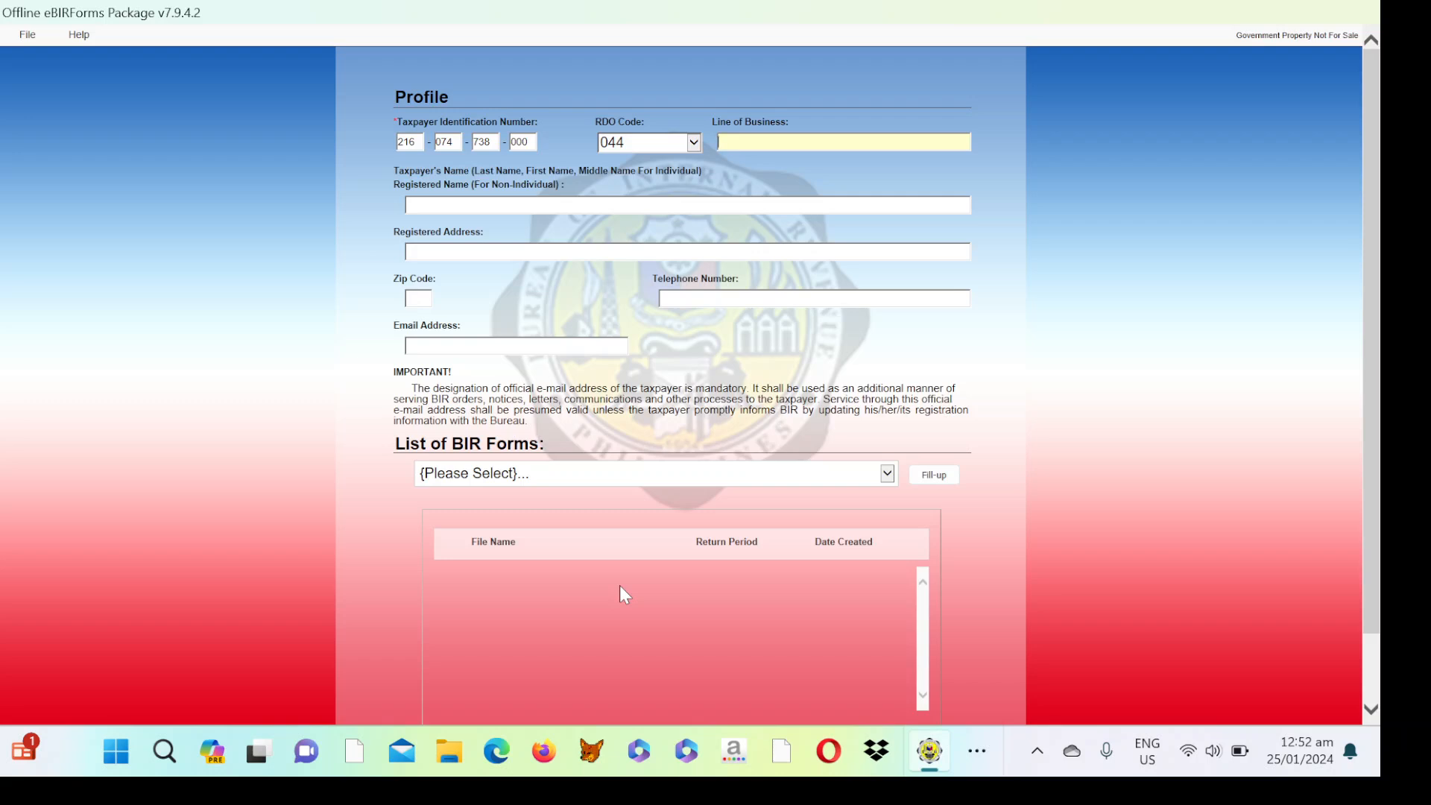
Enter LAND TRANSPORT SERVICE as line of business, then the taxpayer's name and registered address.
type("LAND TRANSPORT SERVICE")
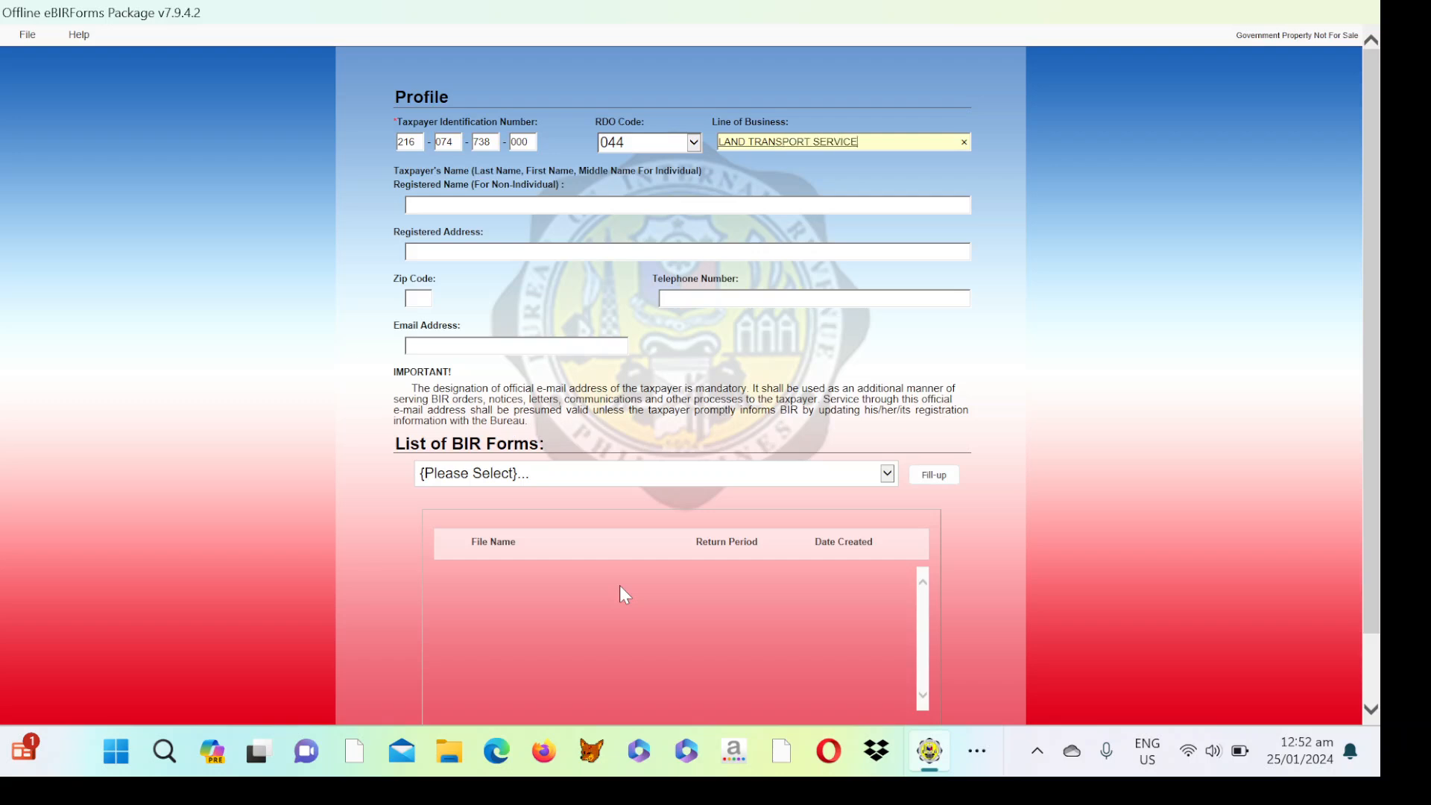
key("Tab")
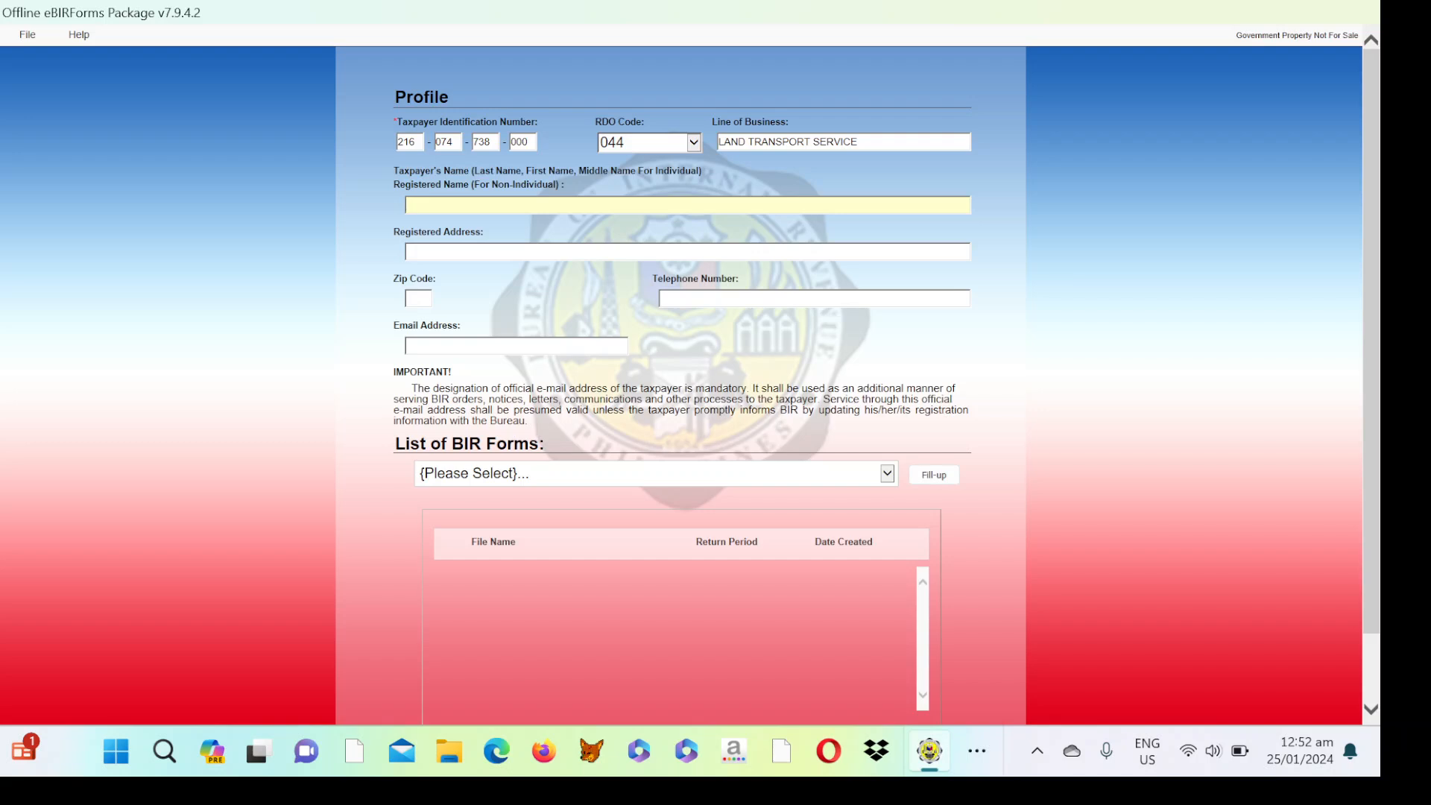
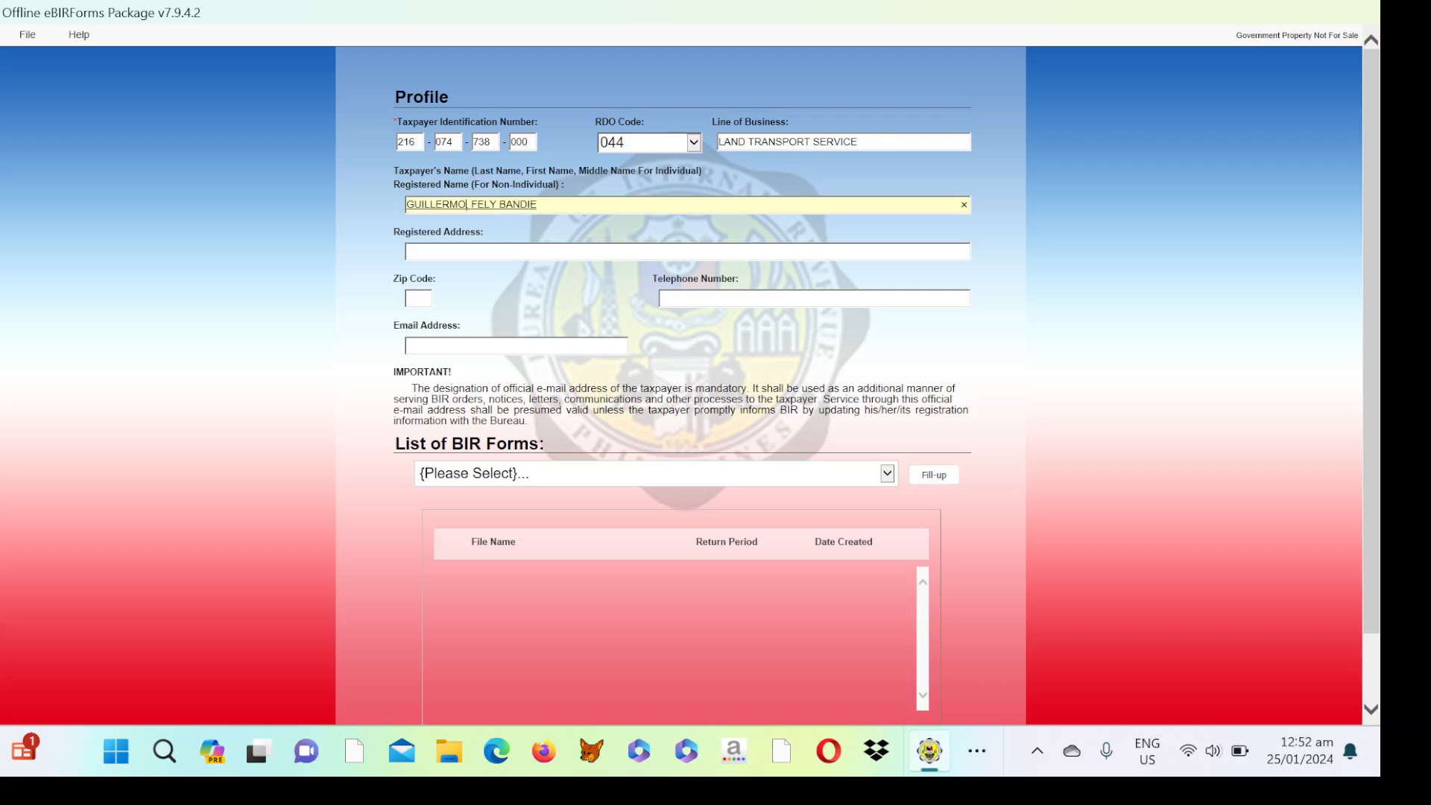
left_click(477, 251)
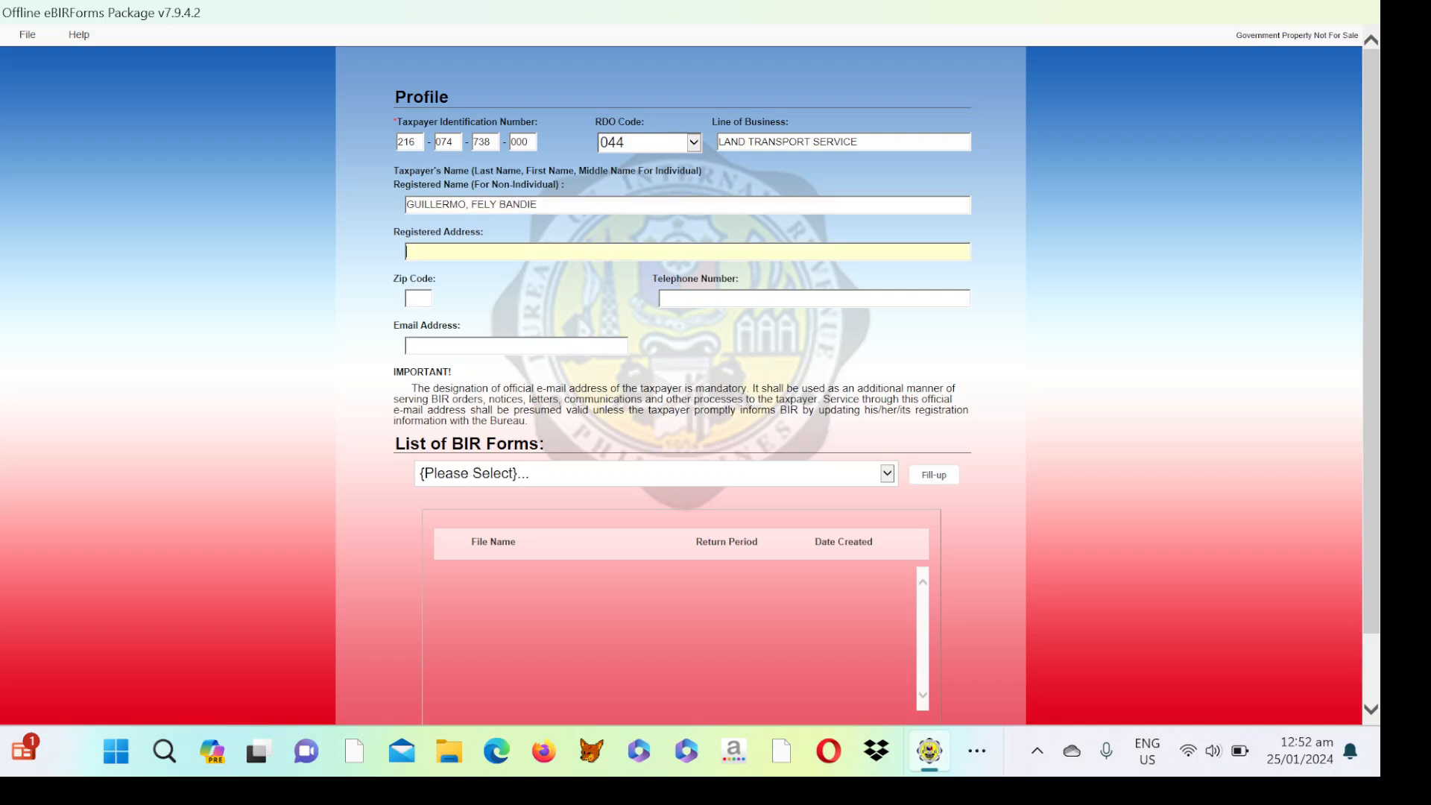
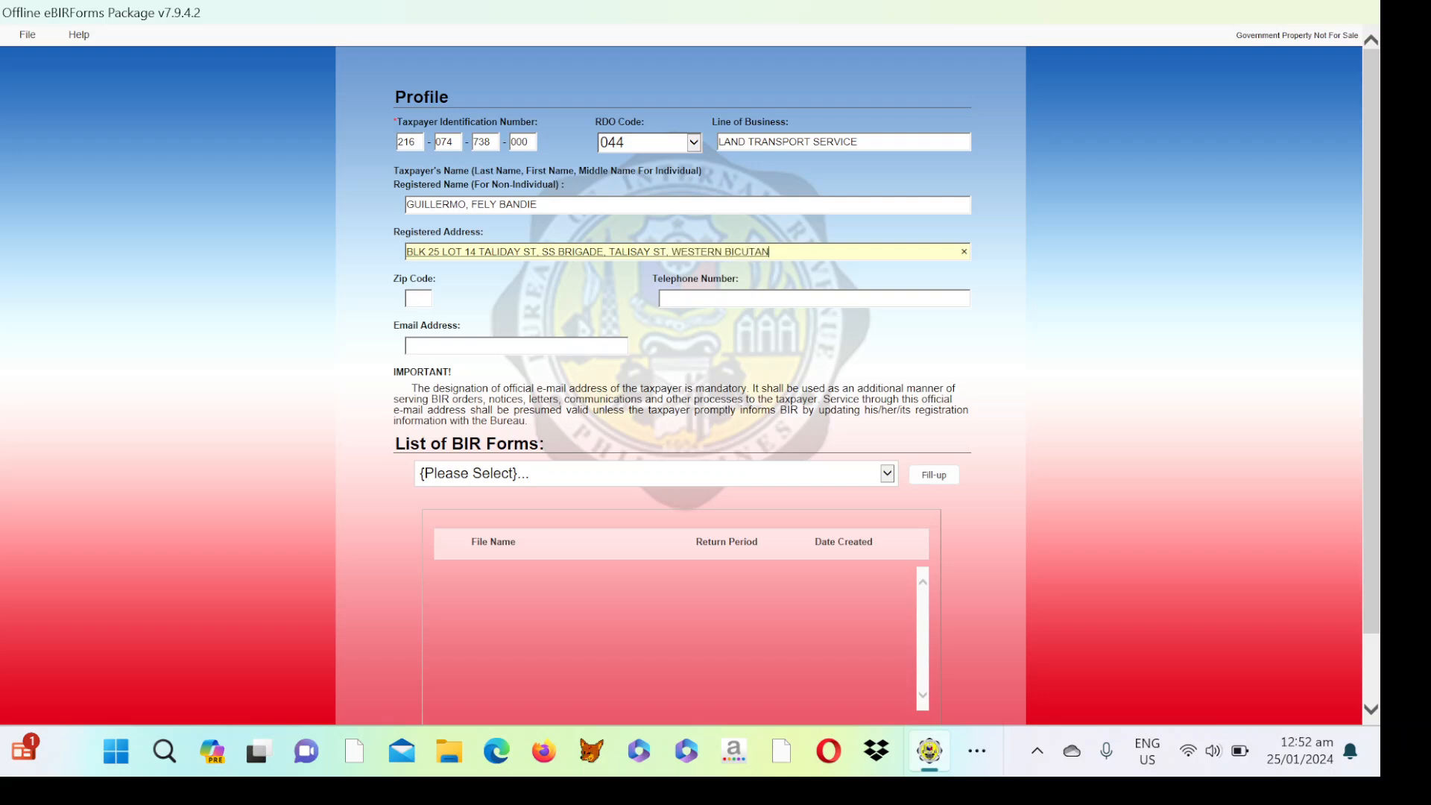
Fill in the profile's zip code and telephone number.
key("Tab")
type("1630")
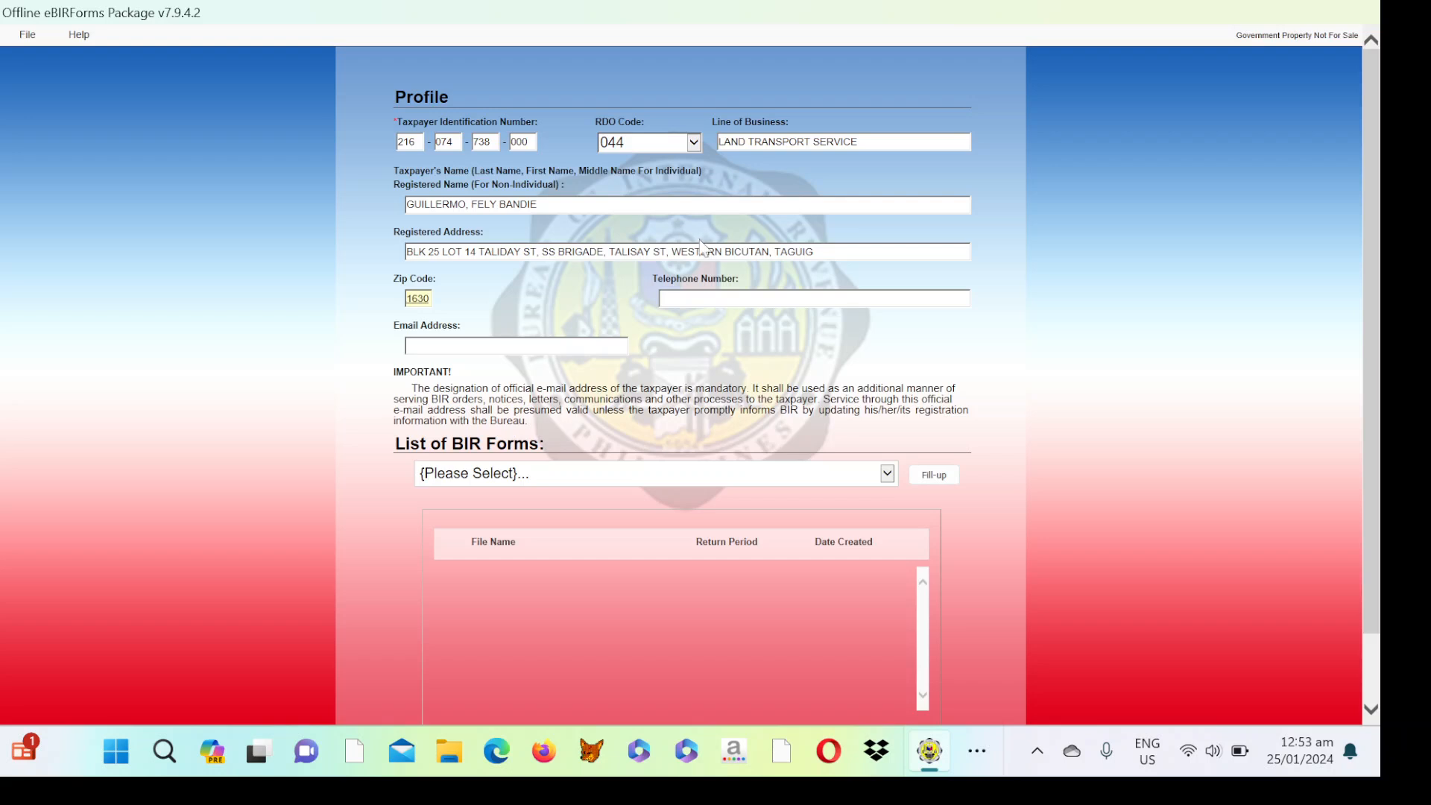
left_click(686, 307)
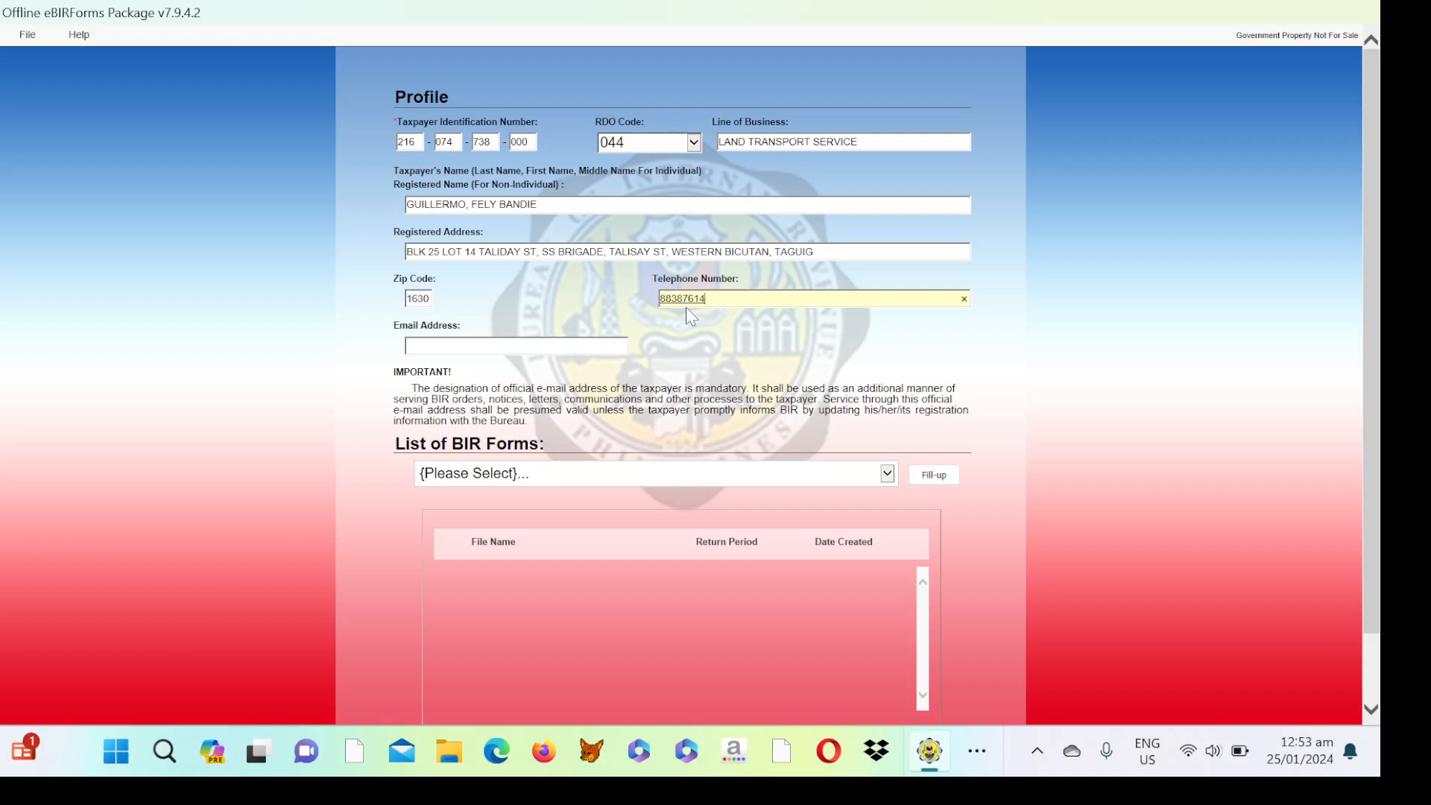
key("Tab")
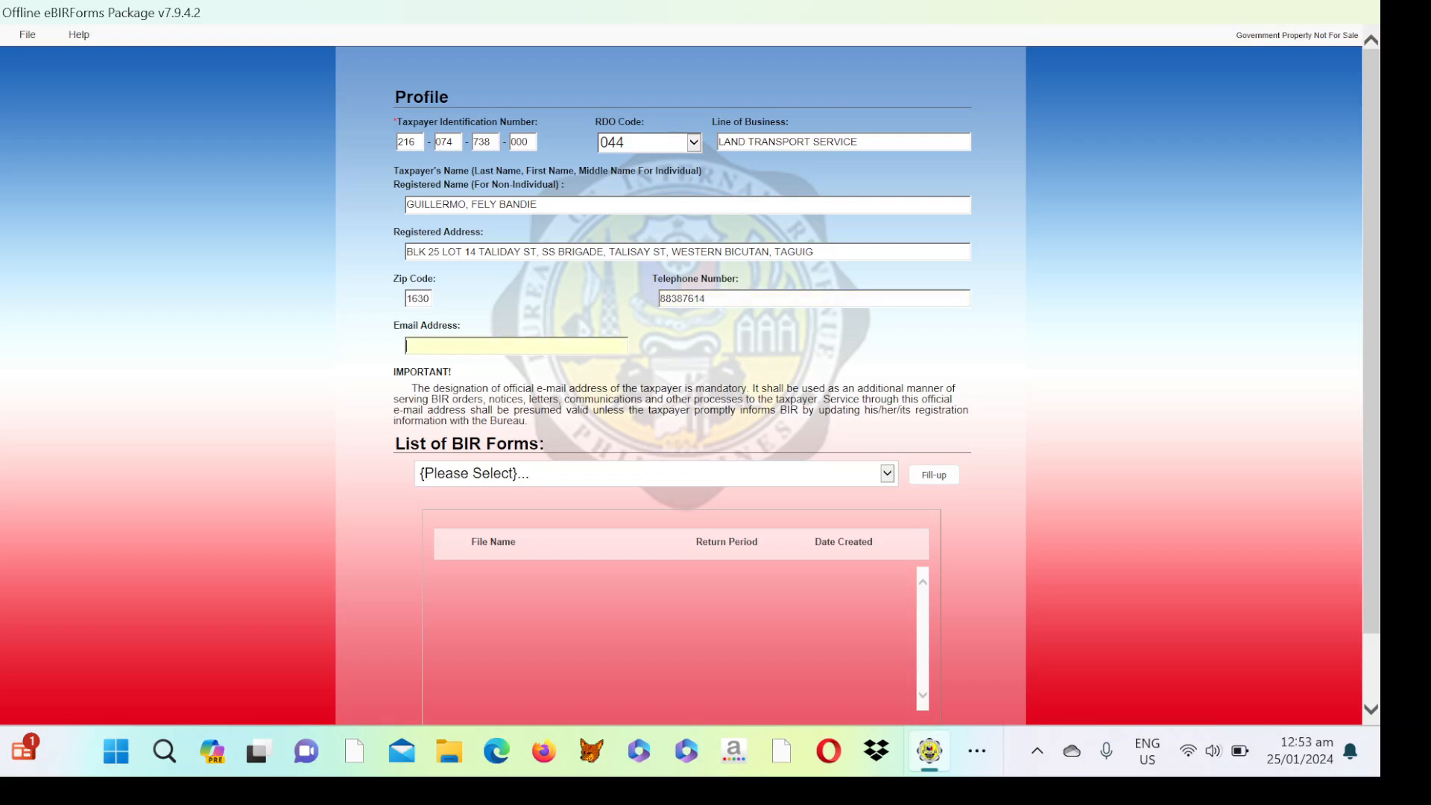
Type the taxpayer's e-mail address in lowercase, correcting the typos along the way.
key("Caps_Lock")
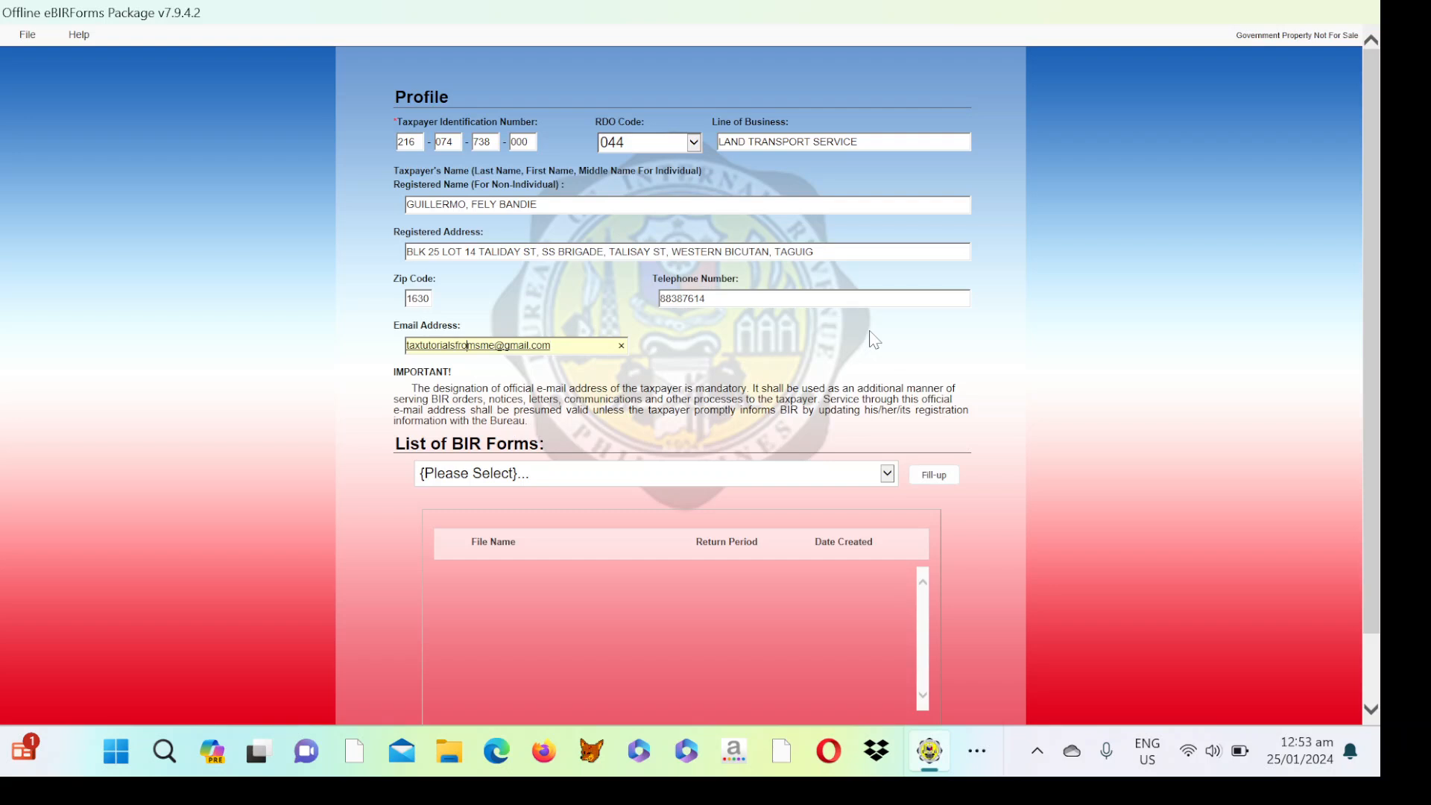
Pick 'BIR Form 2551Qv2018 - Quarterly Percentage Tax Return' from the List of BIR Forms dropdown.
left_click(887, 473)
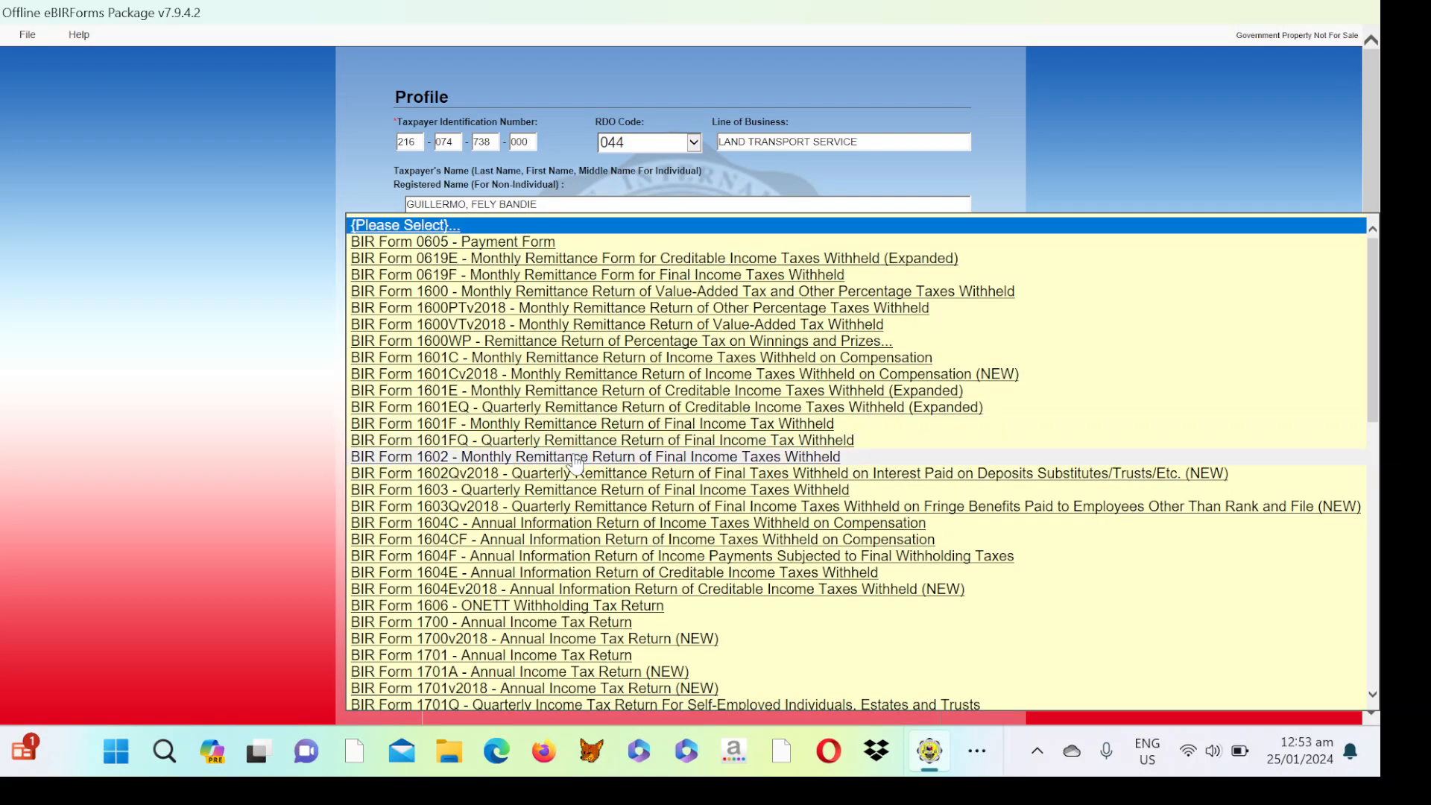
left_click(1371, 694)
scroll(1374, 699, "down", 10)
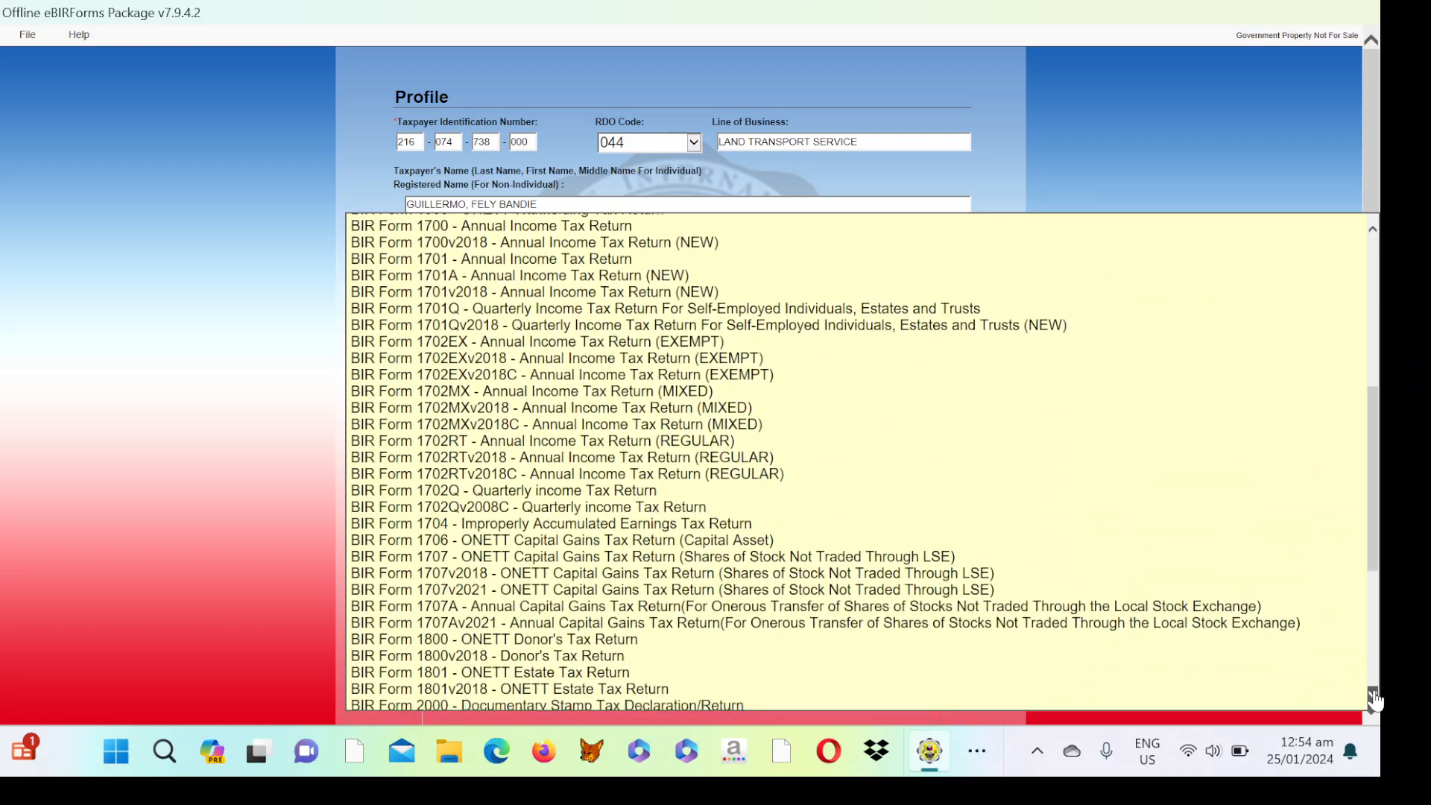
scroll(1374, 701, "down", 1)
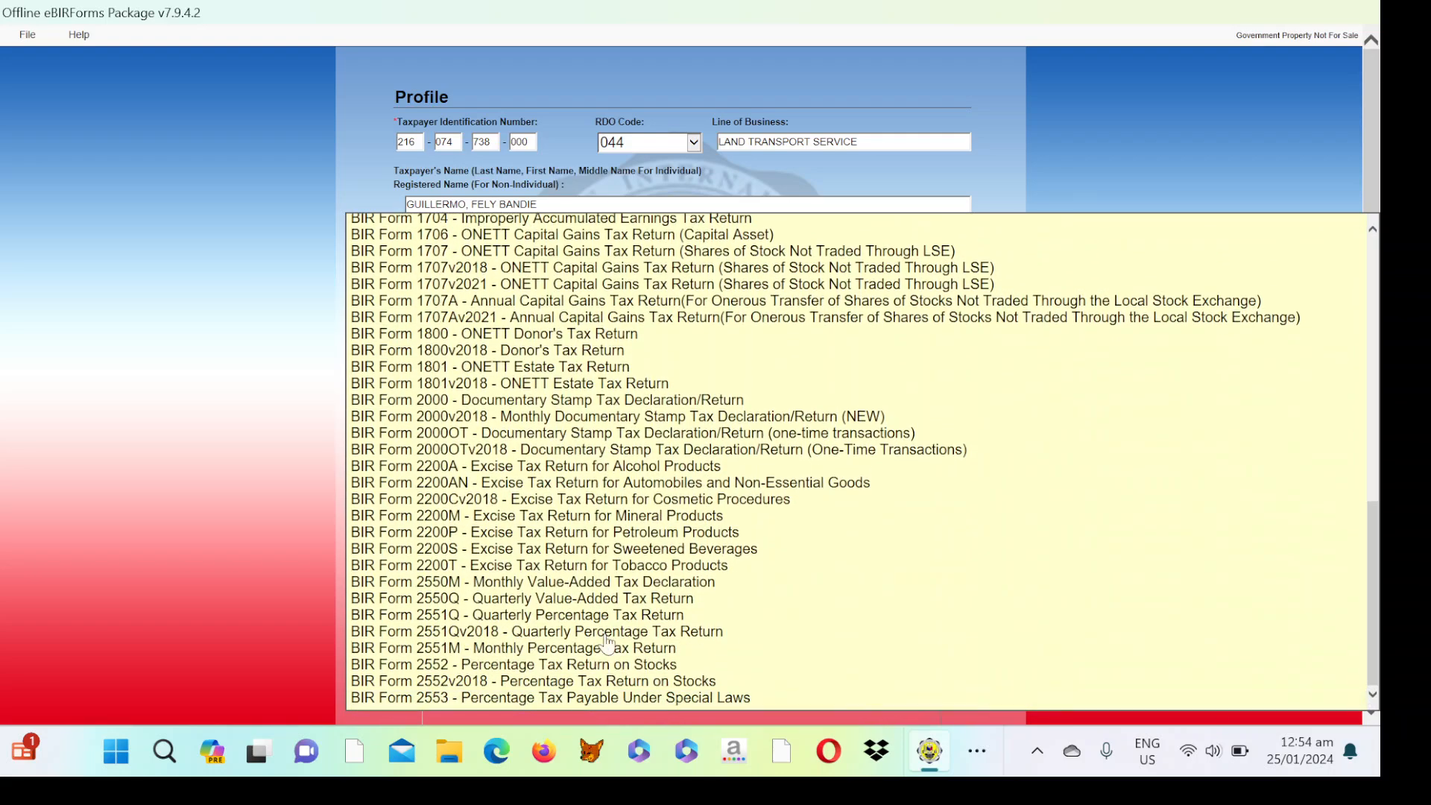
left_click(477, 633)
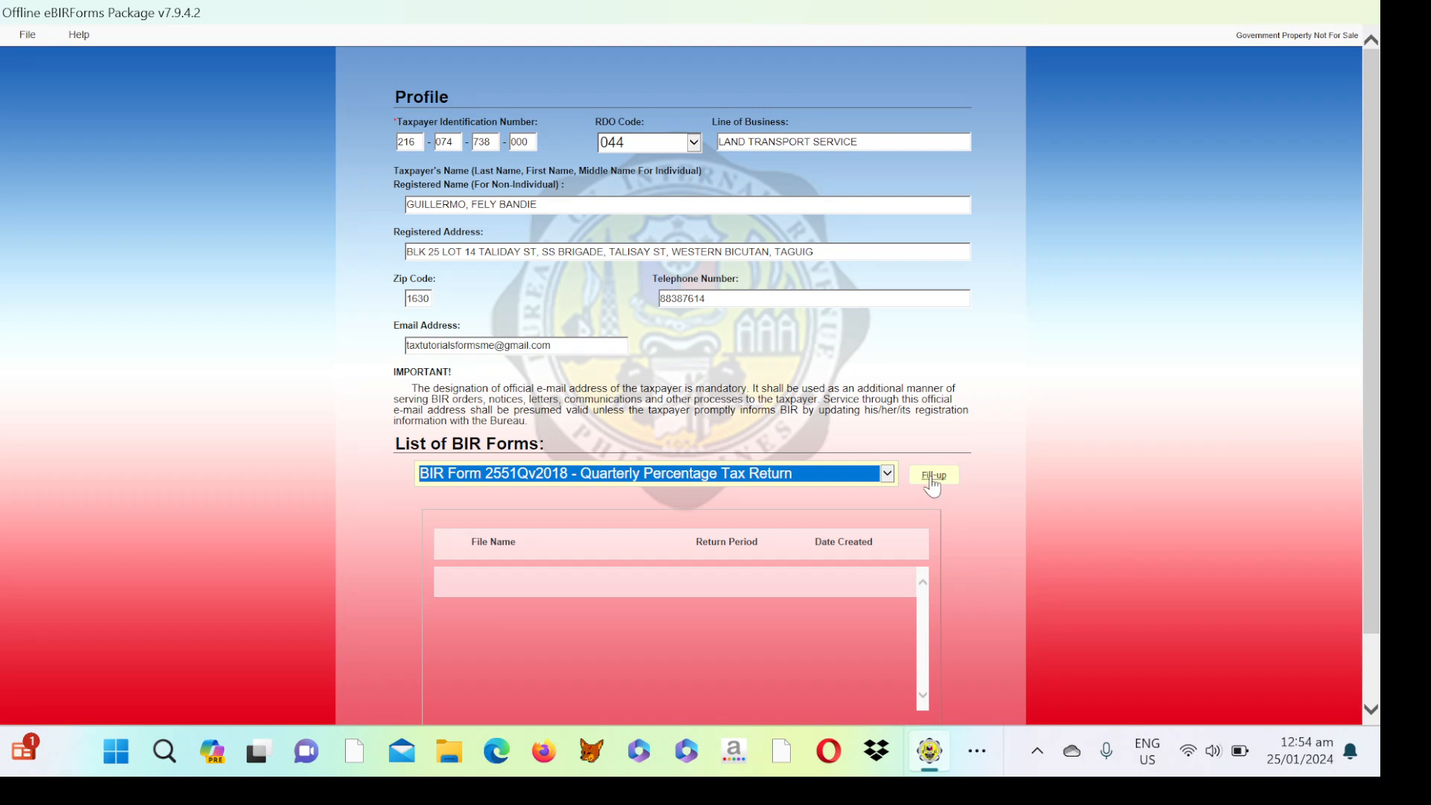
Start Fill-up, confirm the taxpayer's TIN and e-mail in the dialog, and submit.
left_click(933, 476)
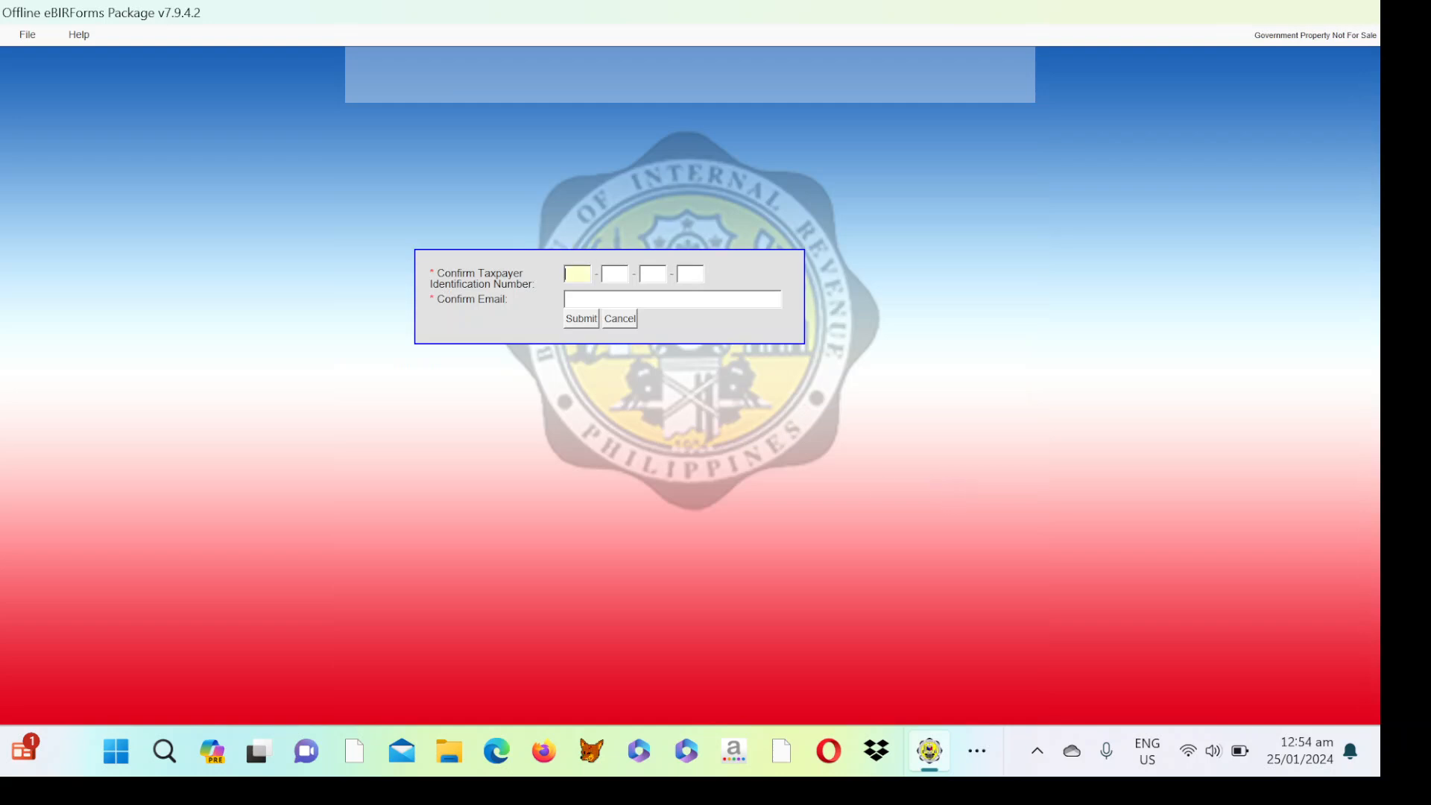
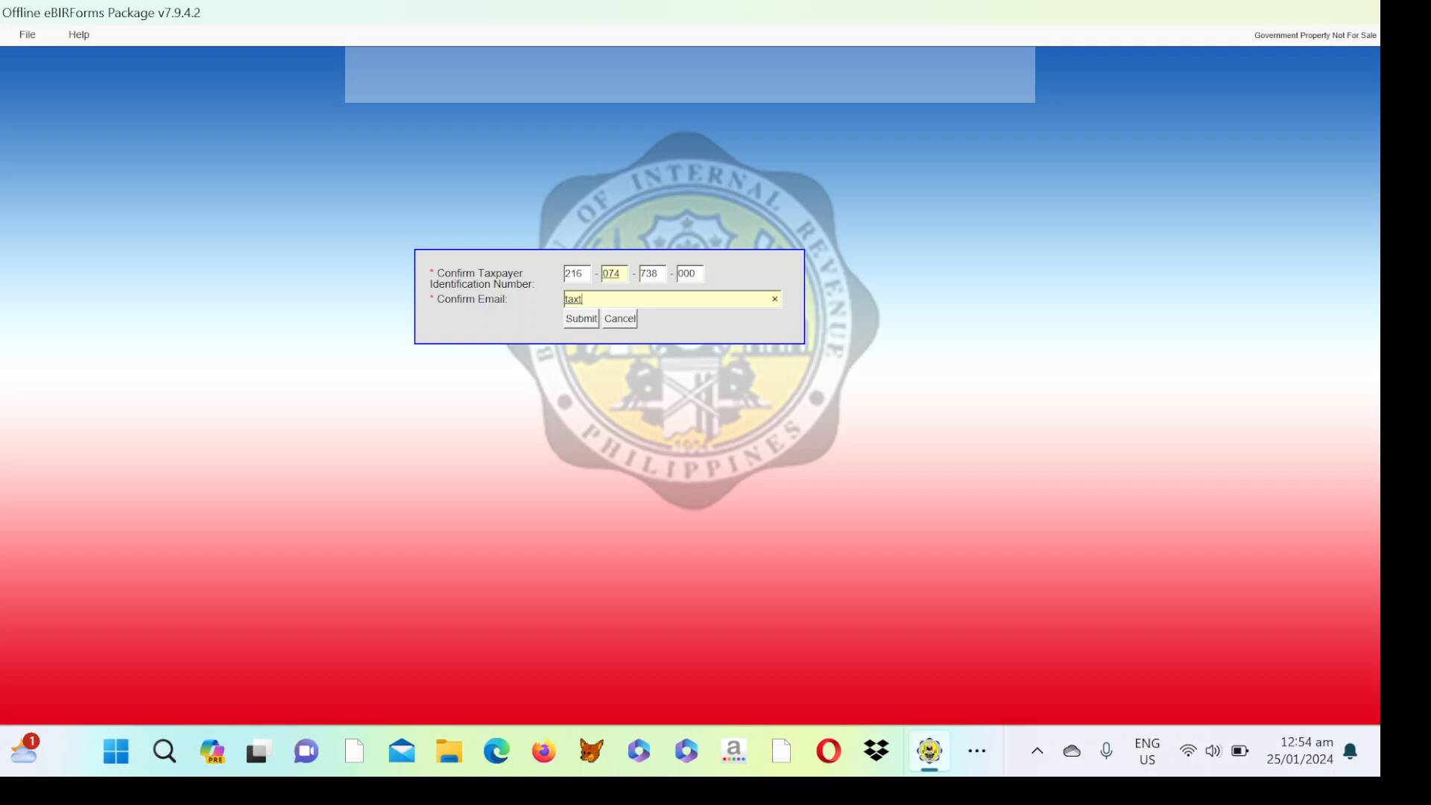
left_click(580, 319)
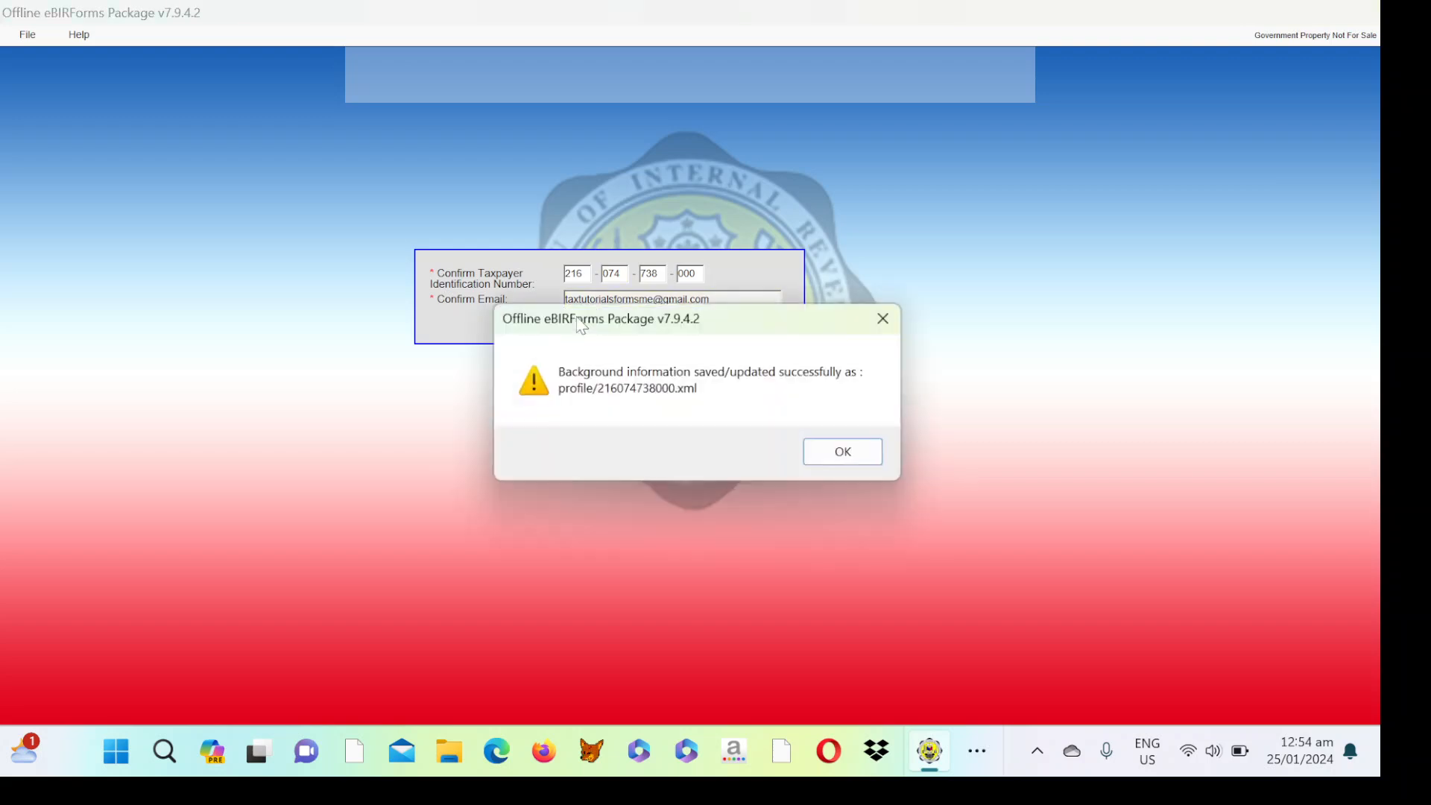
Dismiss the saved message, append the missing letter to the taxpayer's name, then bring up OBS.
left_click(844, 456)
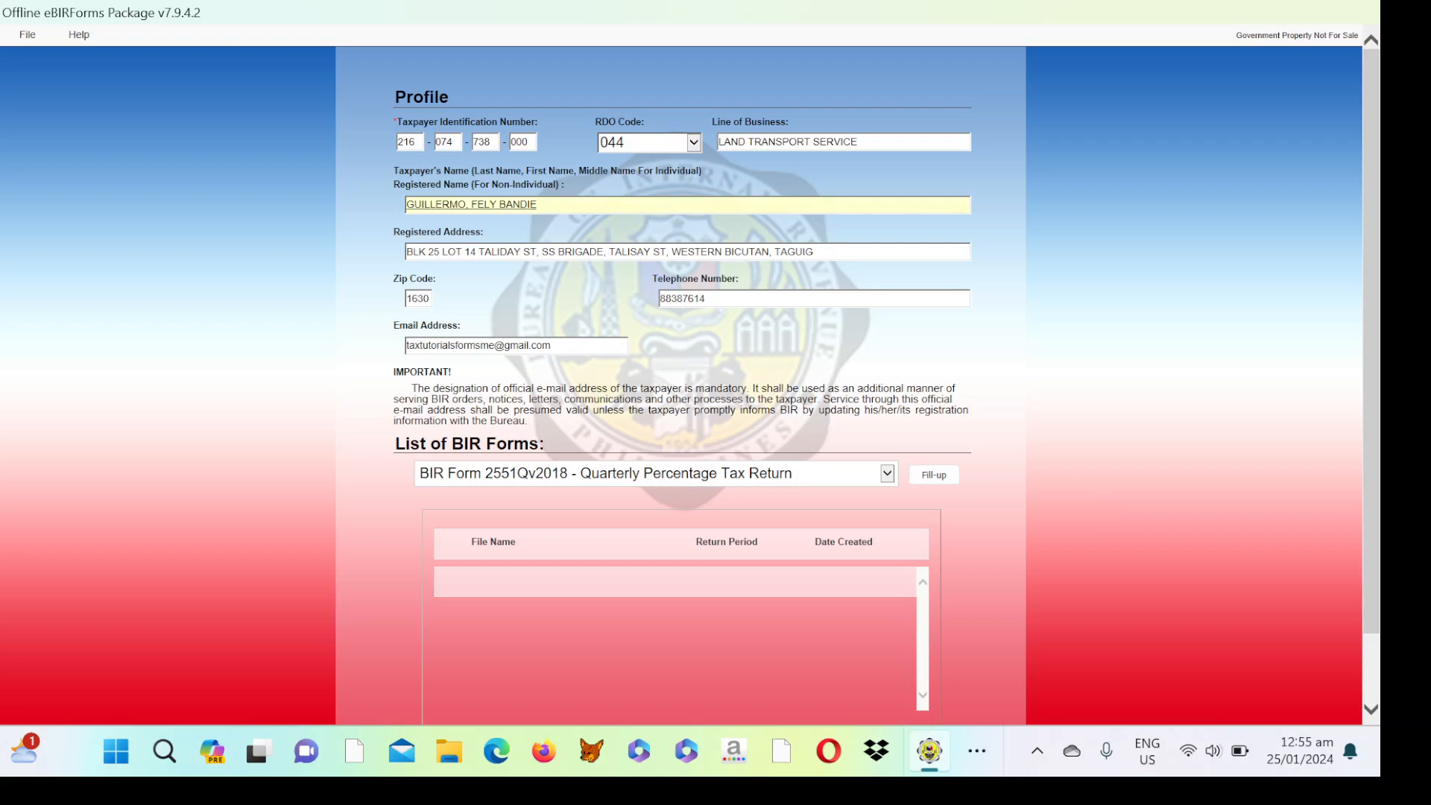
type("Z")
left_click(977, 751)
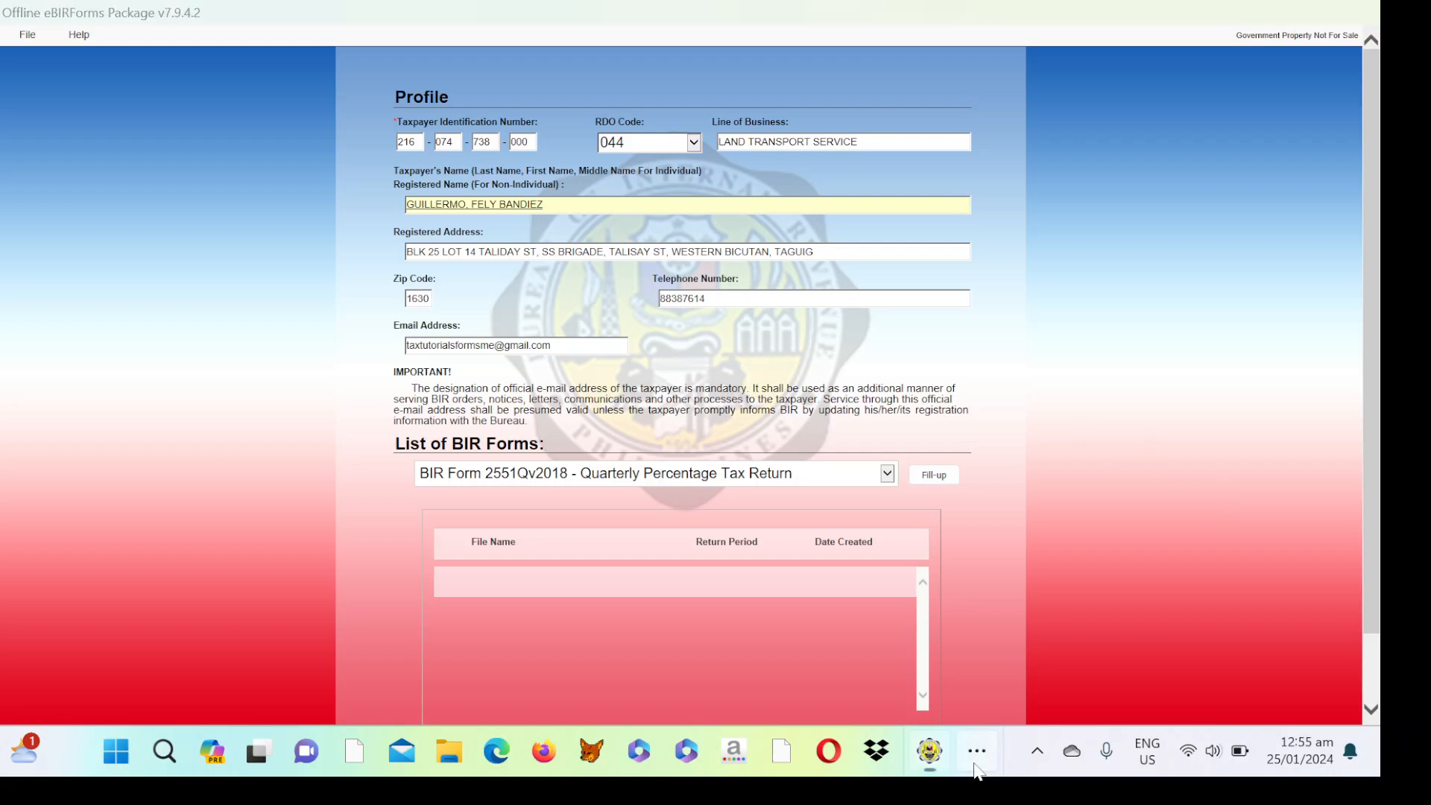
left_click(956, 684)
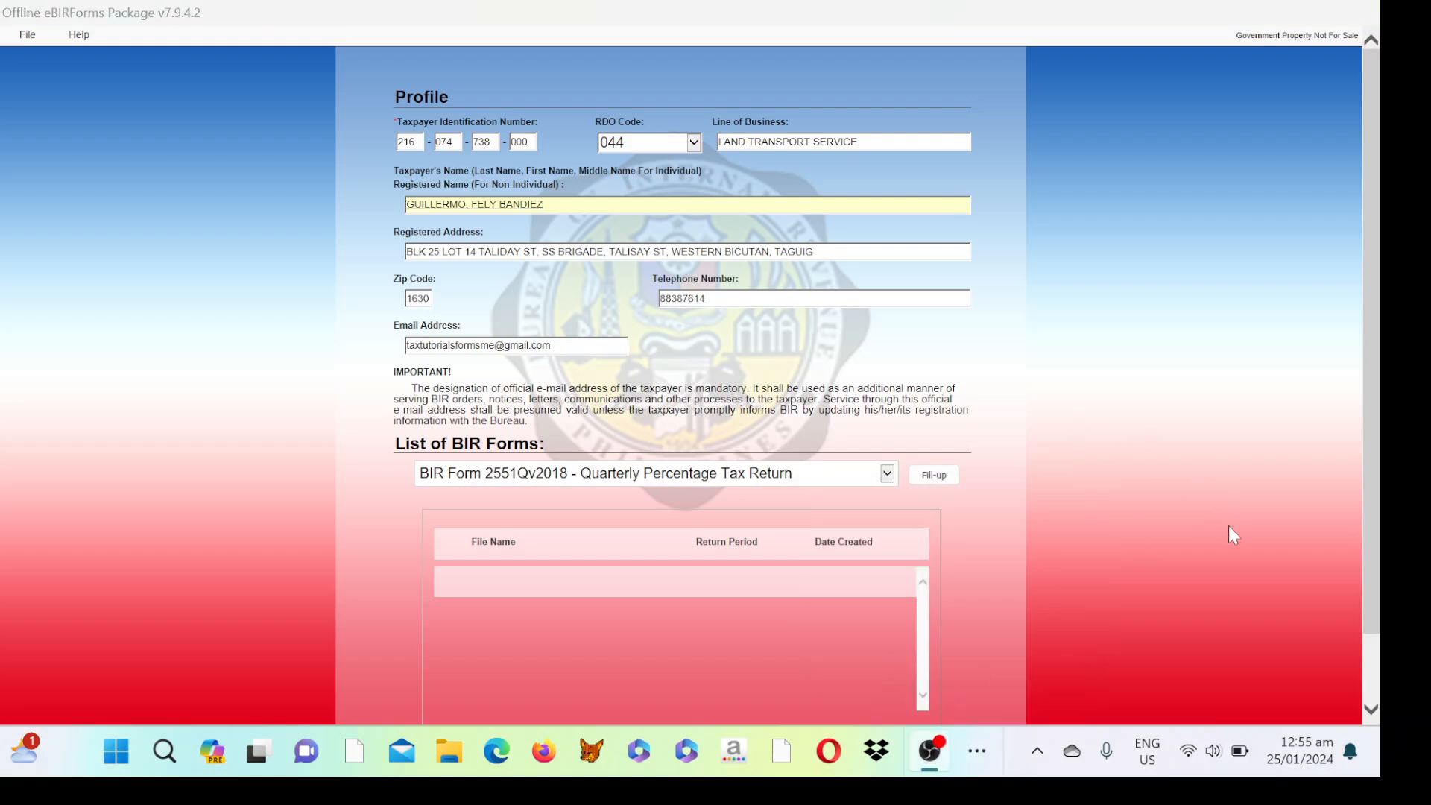